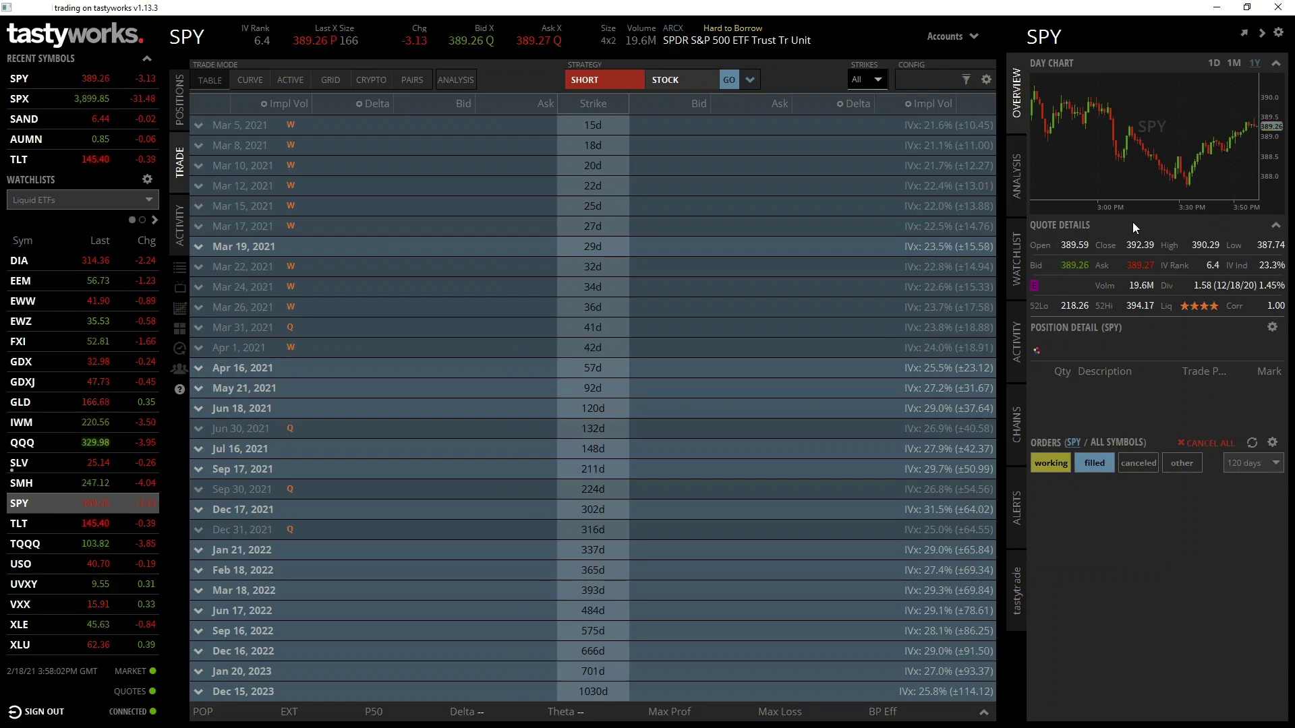
Open the symbol search and close it again, leaving SPY as the symbol
mouse_move(1116, 173)
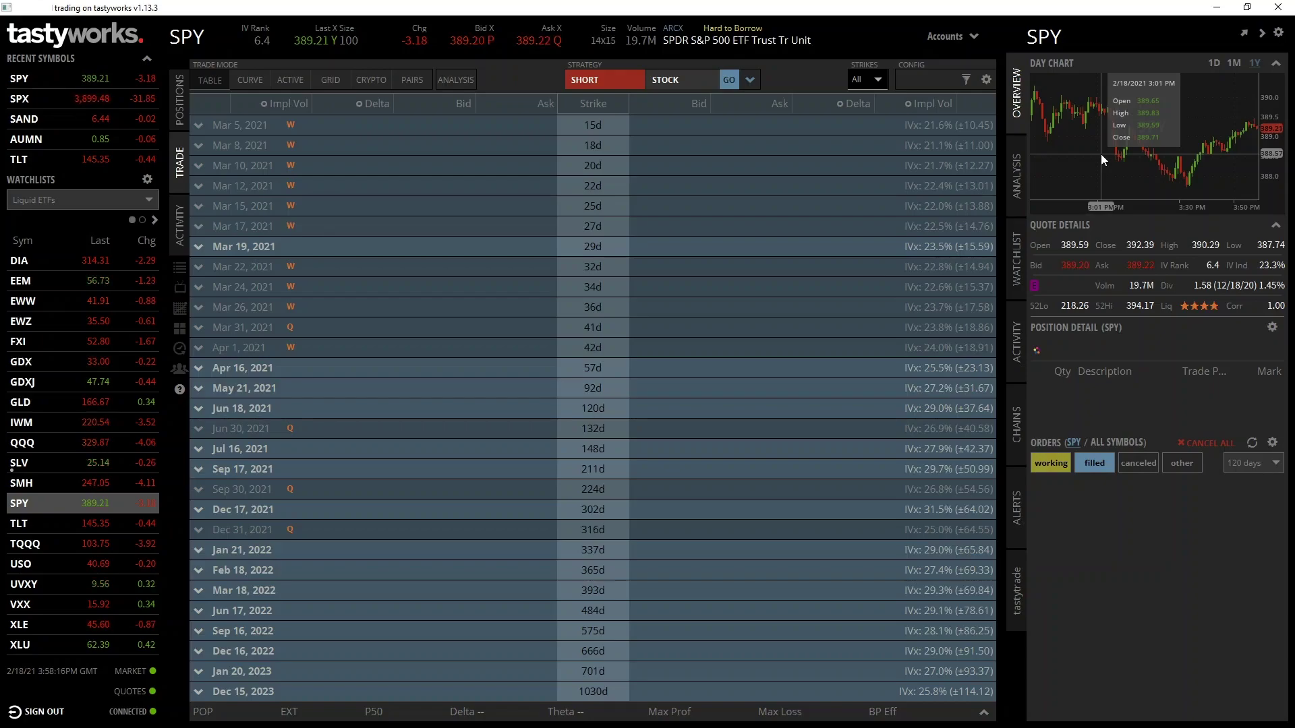
click(1067, 38)
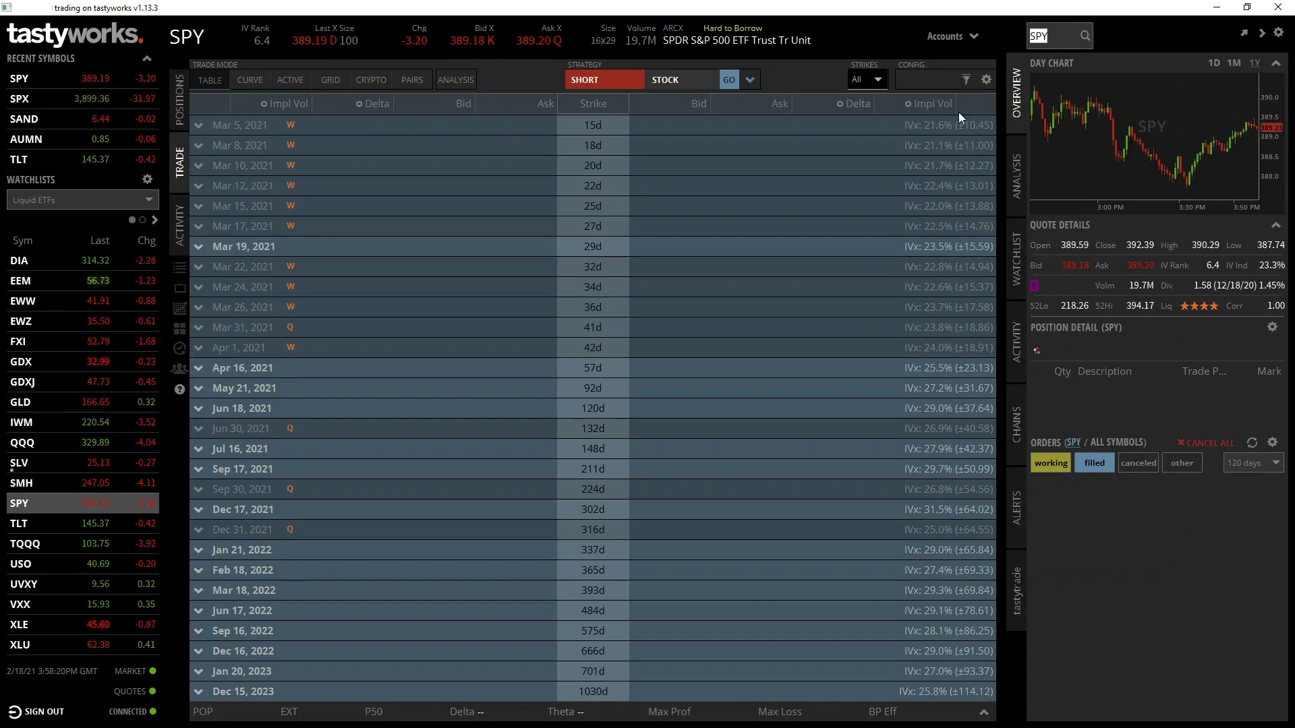
click(43, 502)
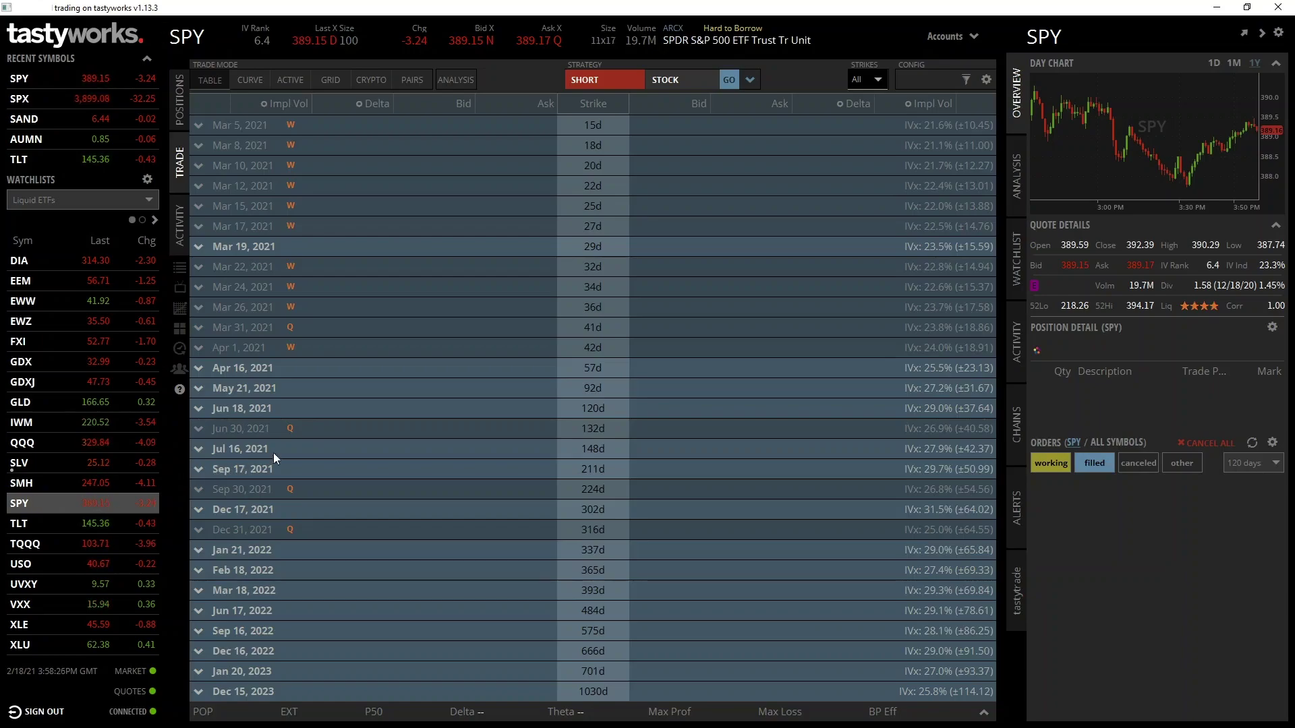
scroll(485, 351, up, 2)
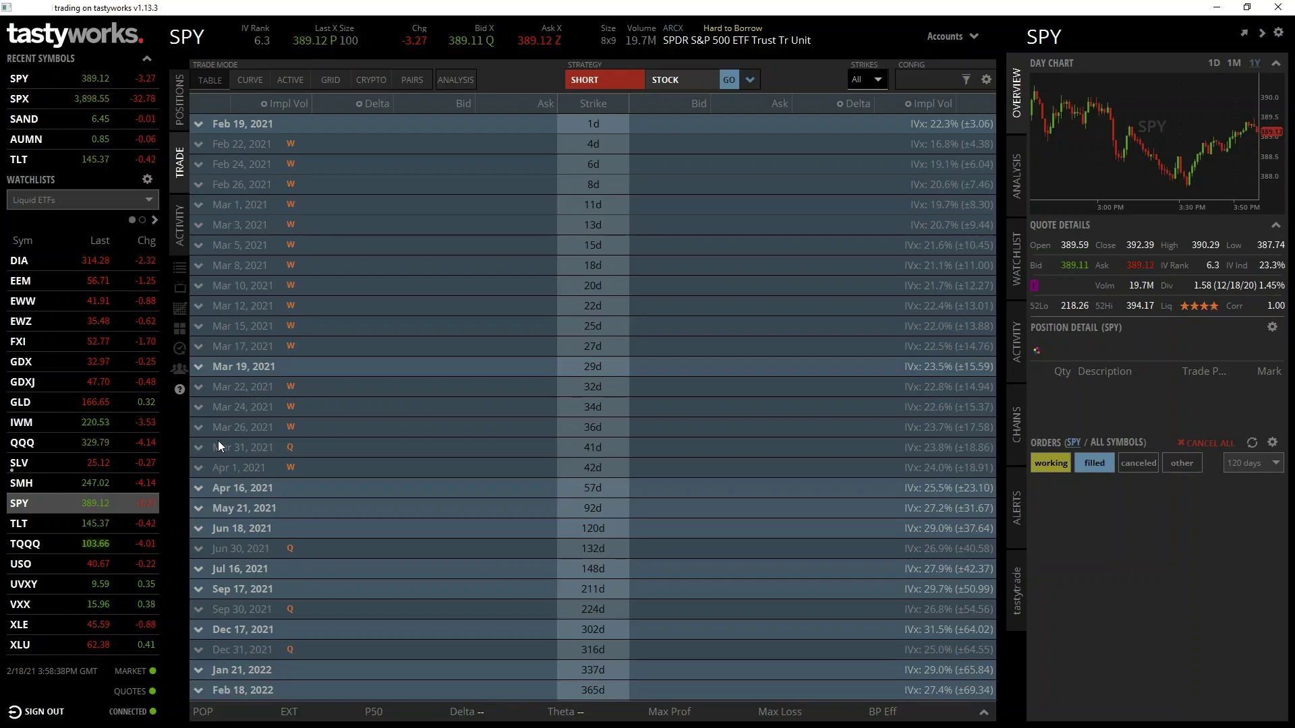
Expand the Mar 19, 2021 expiration and scroll its strikes back to the 389 at-the-money line
click(197, 367)
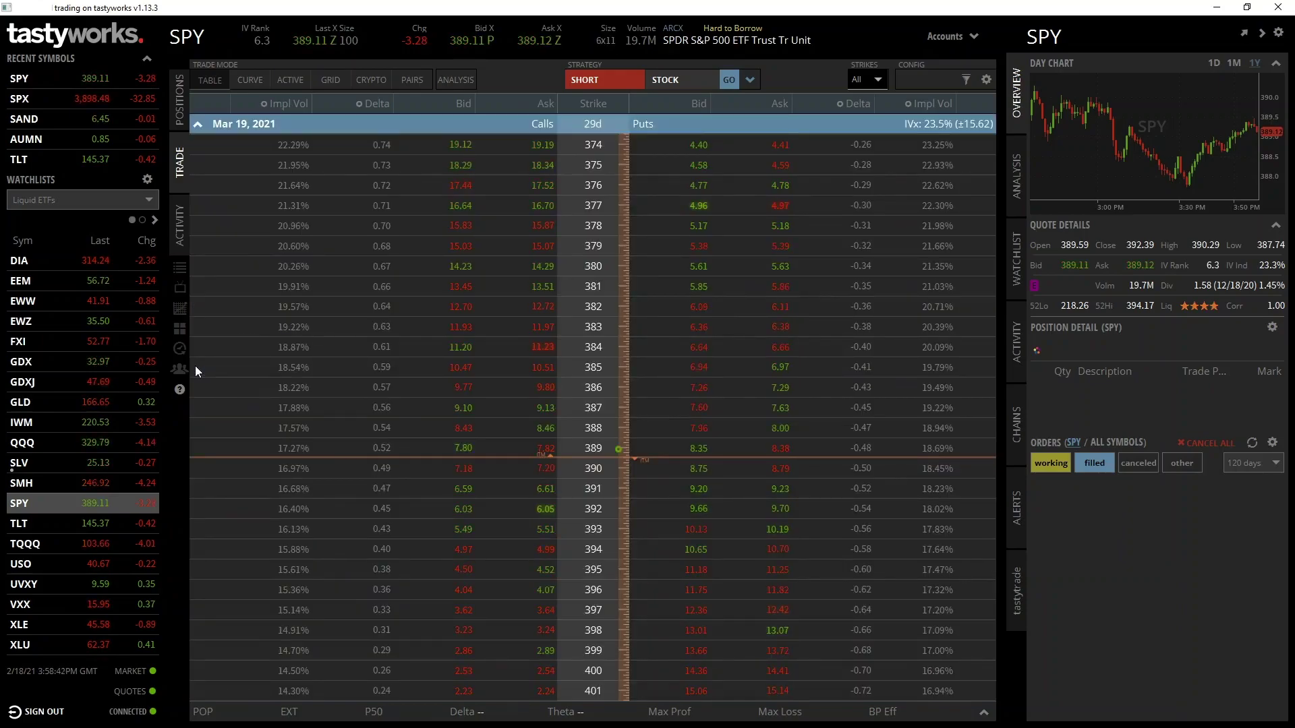
scroll(504, 362, up, 4)
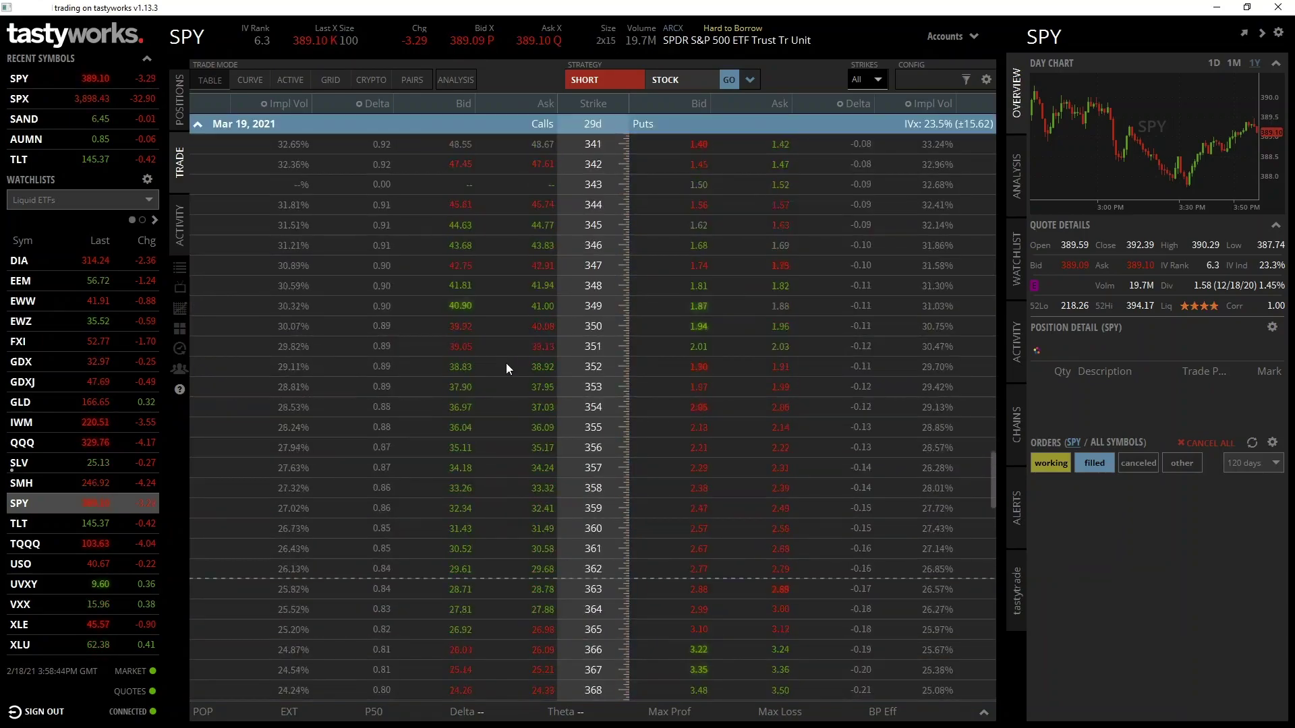
scroll(506, 362, down, 14)
scroll(508, 368, up, 9)
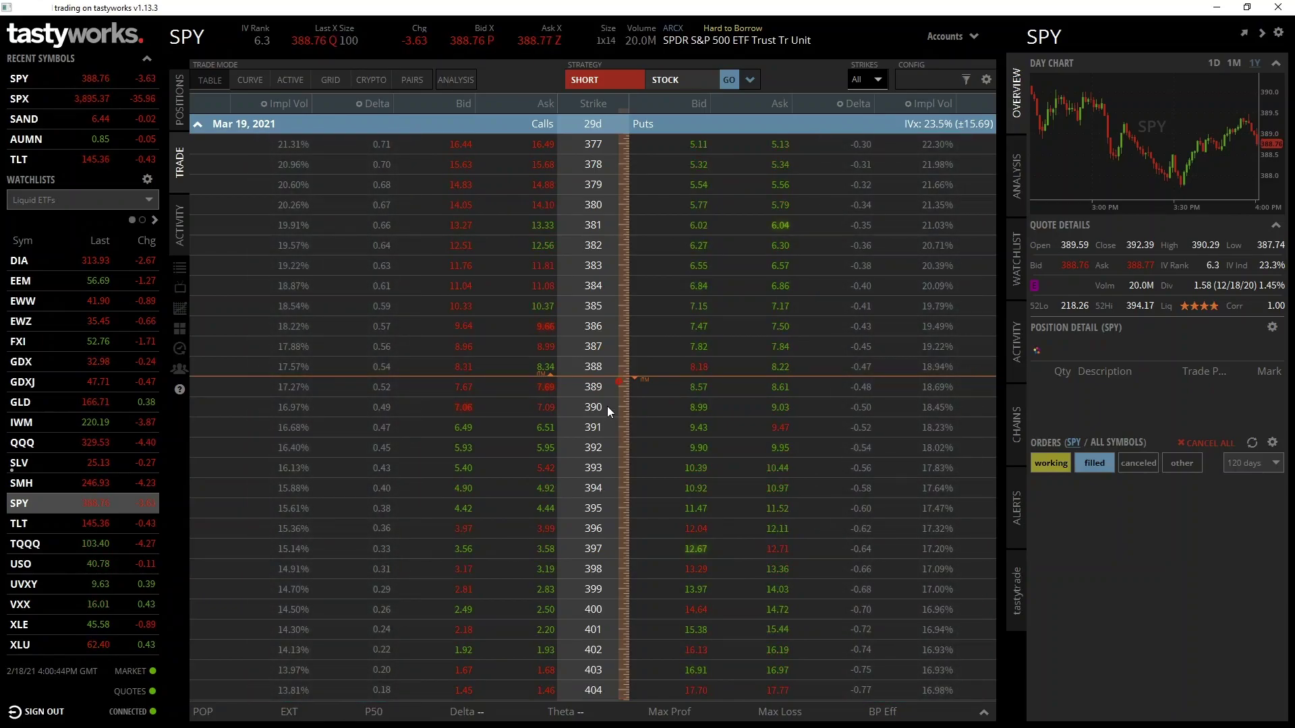
Collapse Mar 19, 2021, expand Mar 8, 2021 (strikes 374–401), then switch to TWS
scroll(893, 366, up, 2)
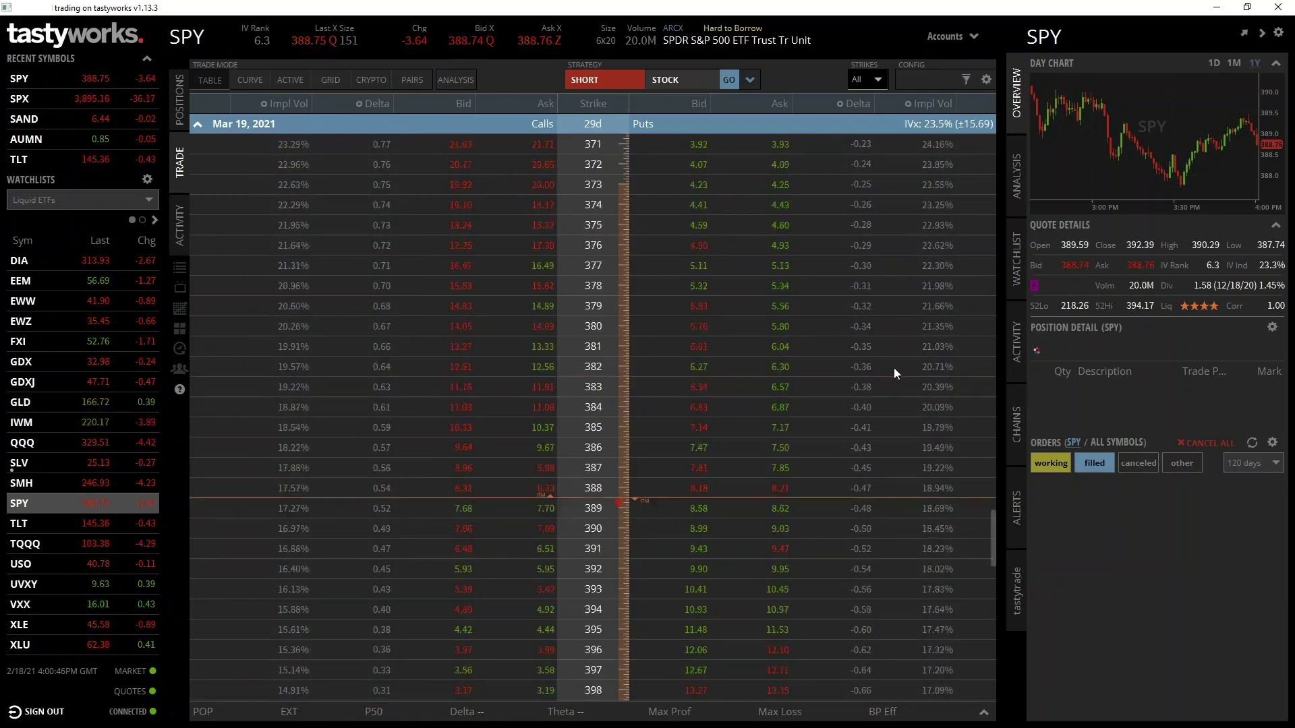
drag(995, 514, 990, 132)
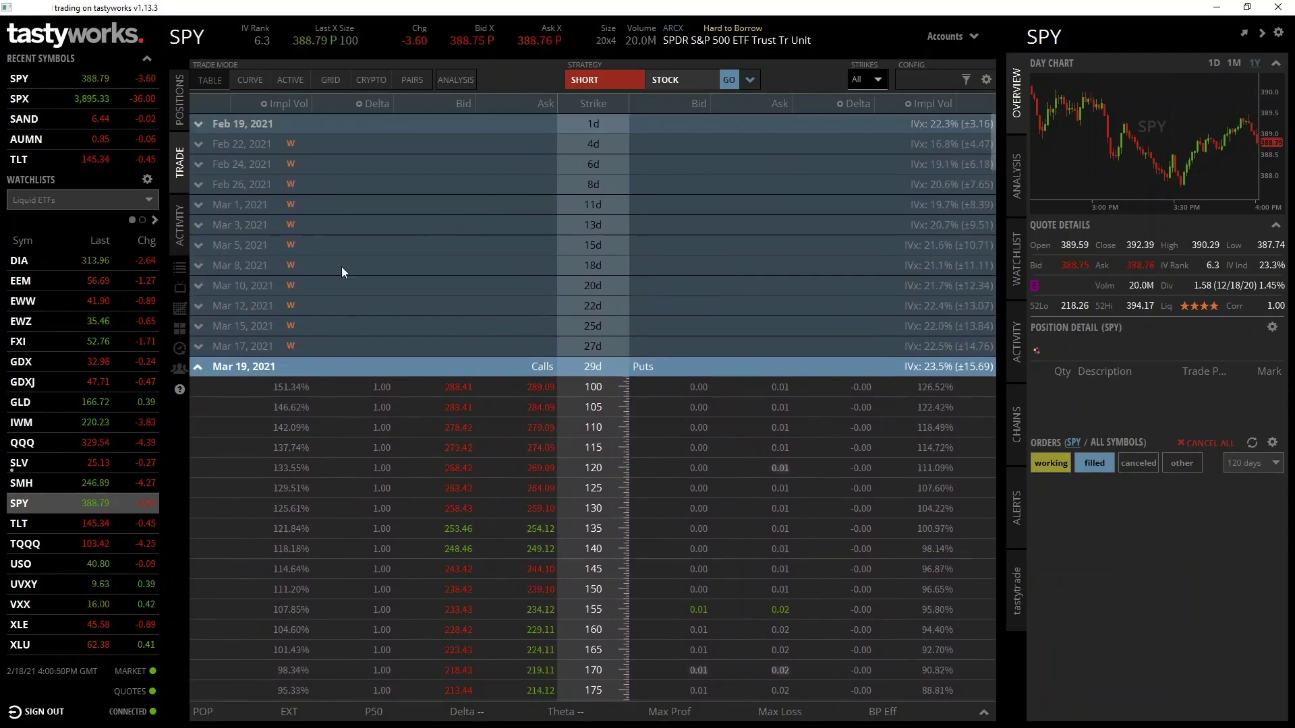
click(200, 368)
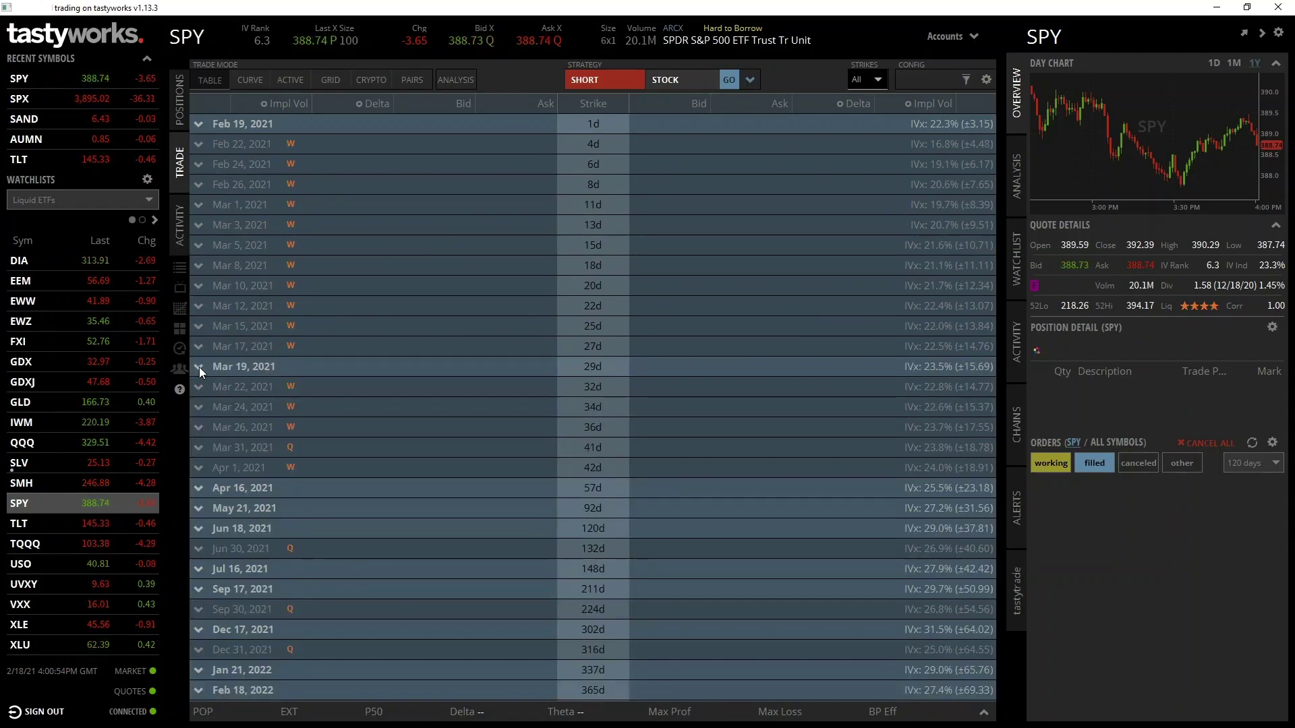
click(198, 266)
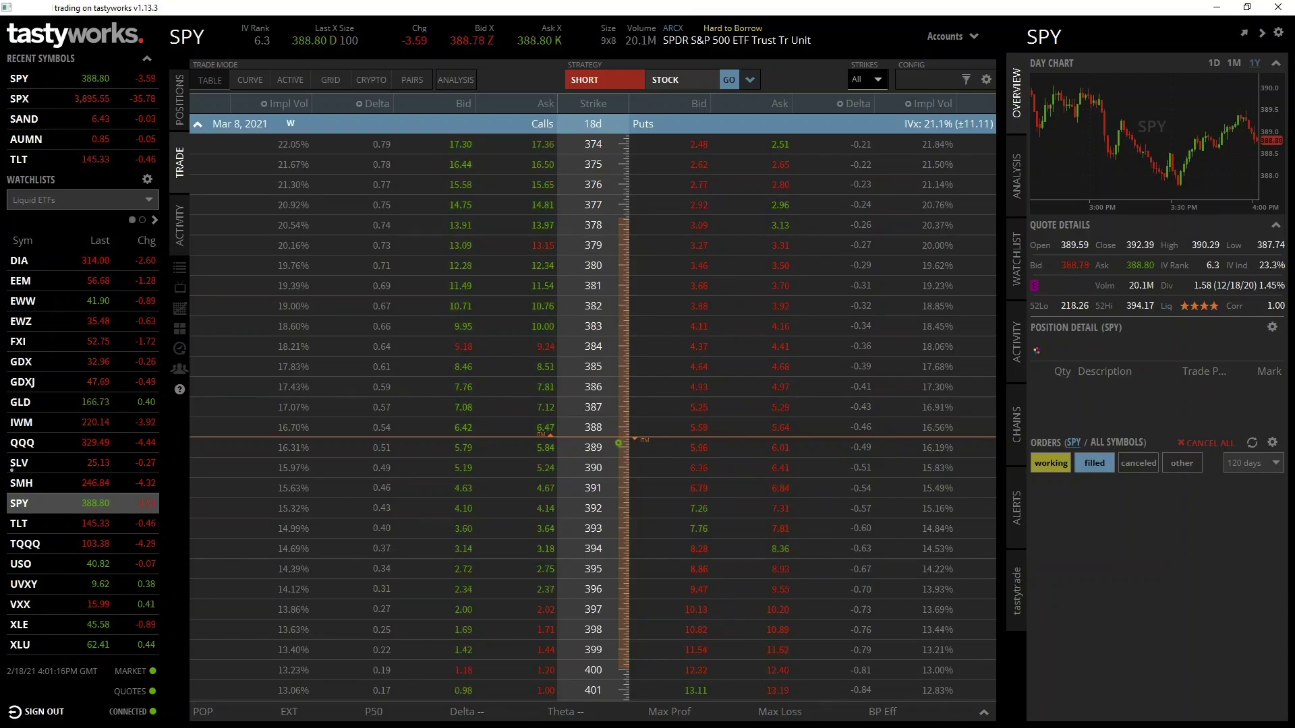
key(alt+Tab)
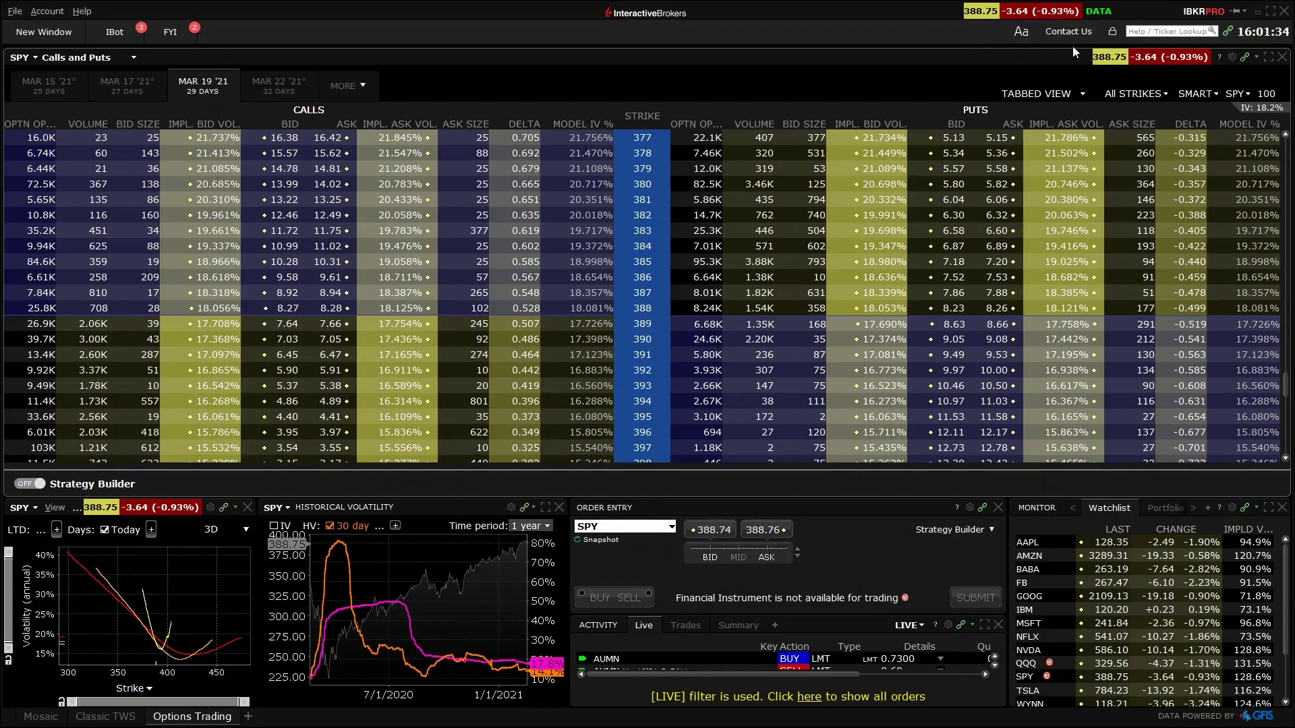
Look up SPY and load SPDR S&P 500 ETF Trust's Mar 19 '21 option chain
click(1148, 31)
text(spys)
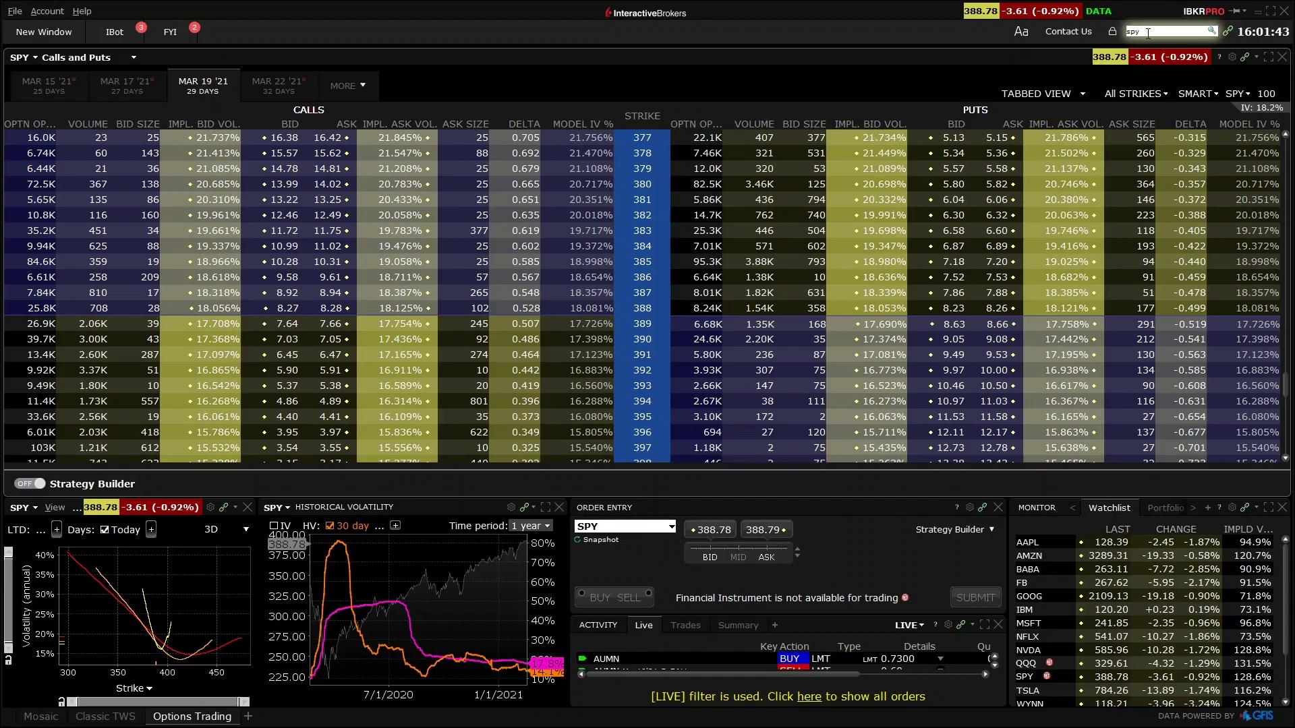
key(Return)
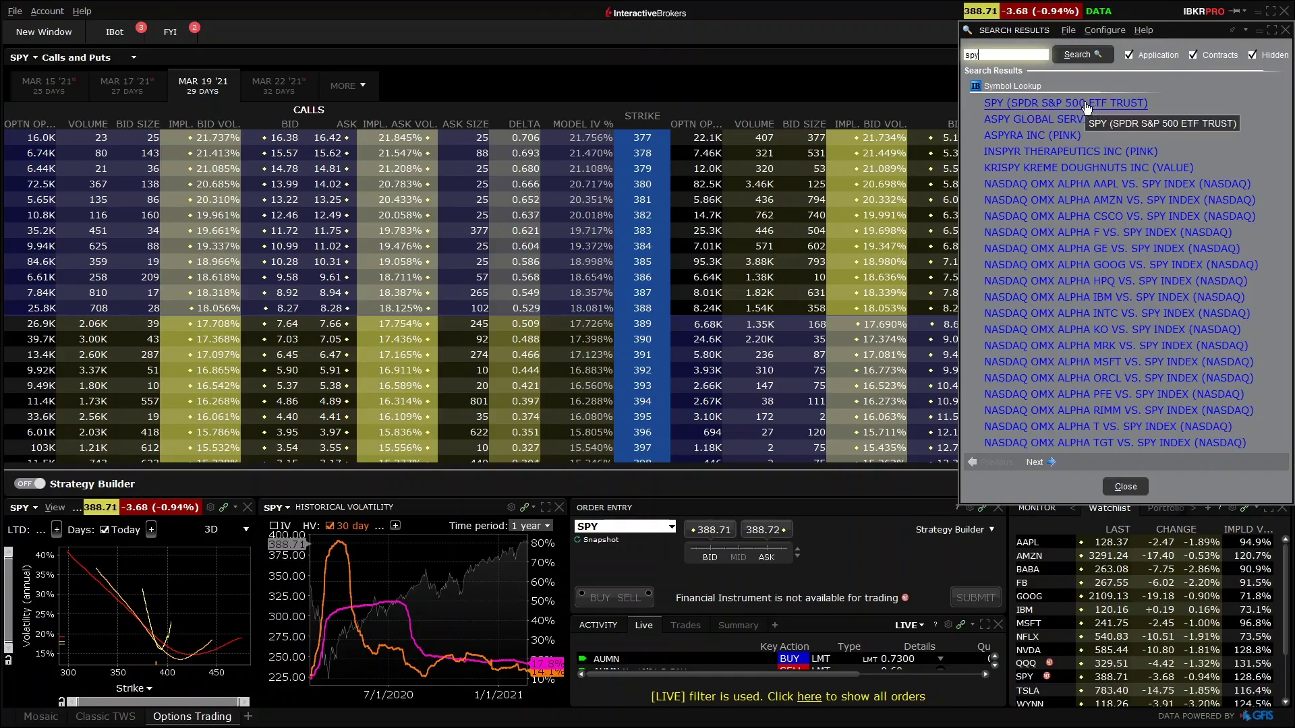
click(1086, 105)
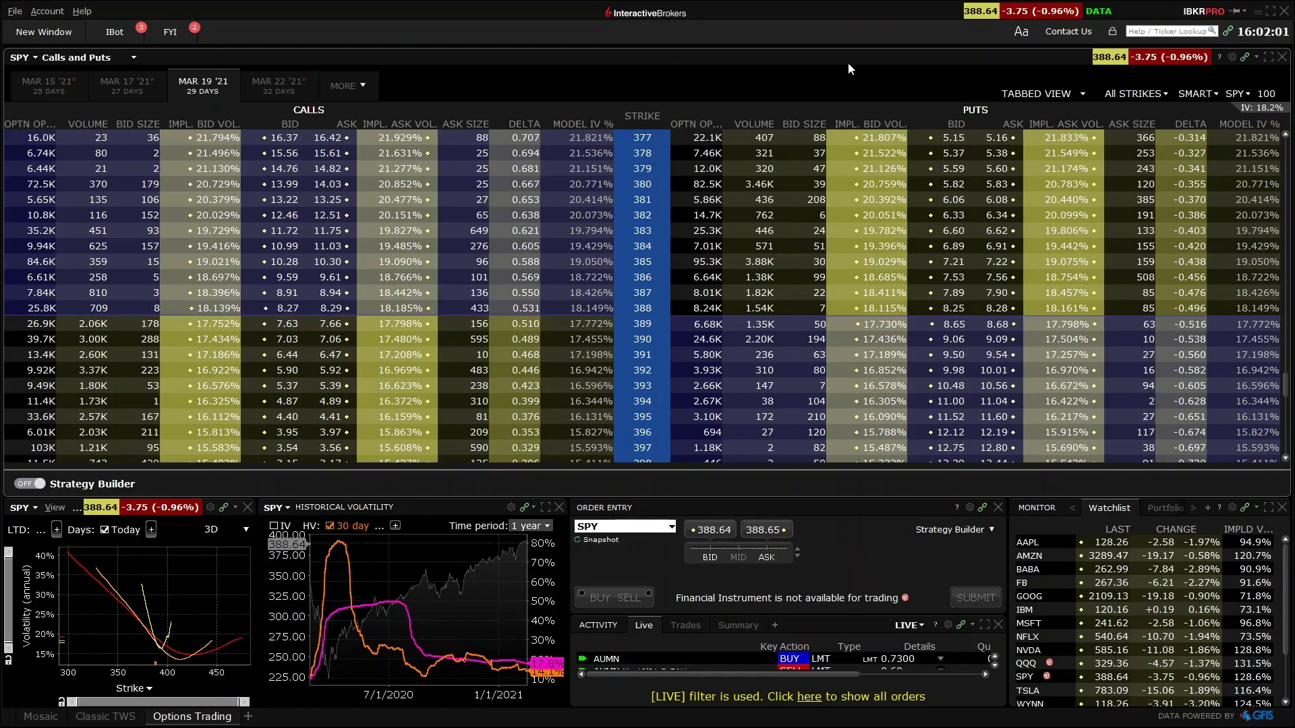
scroll(651, 322, down, 1)
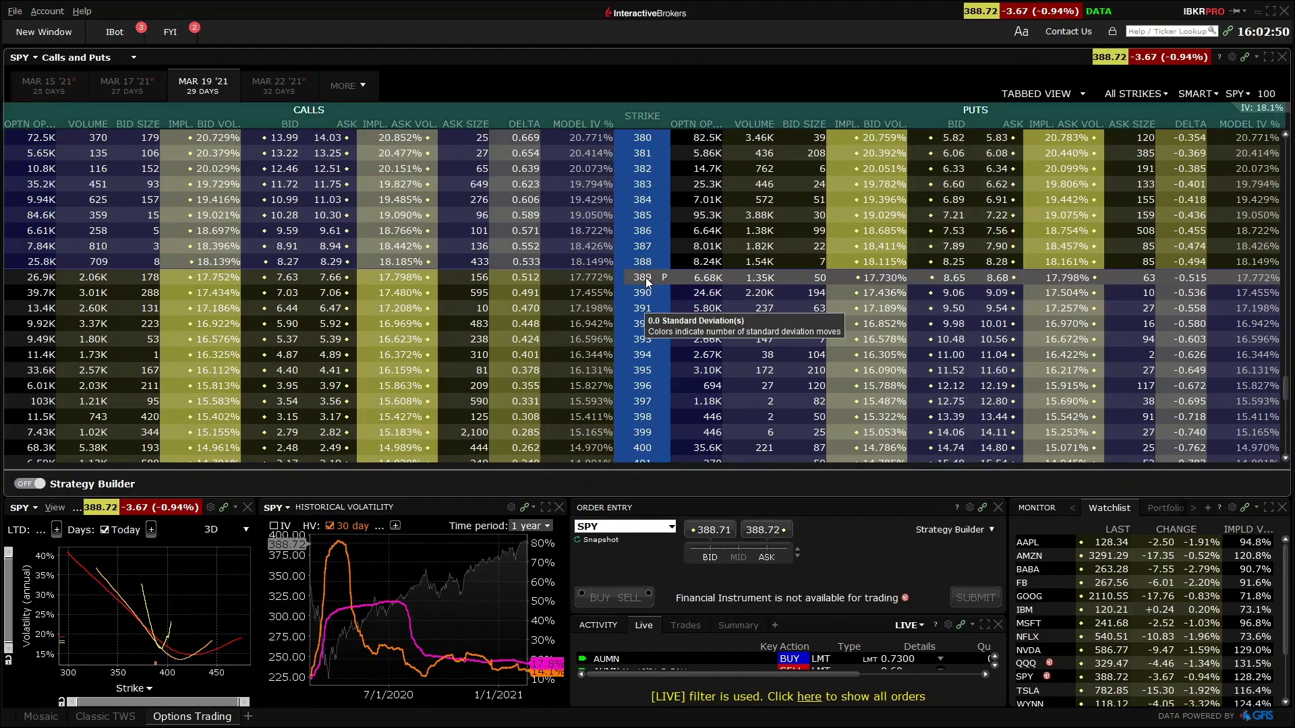
right_click(462, 129)
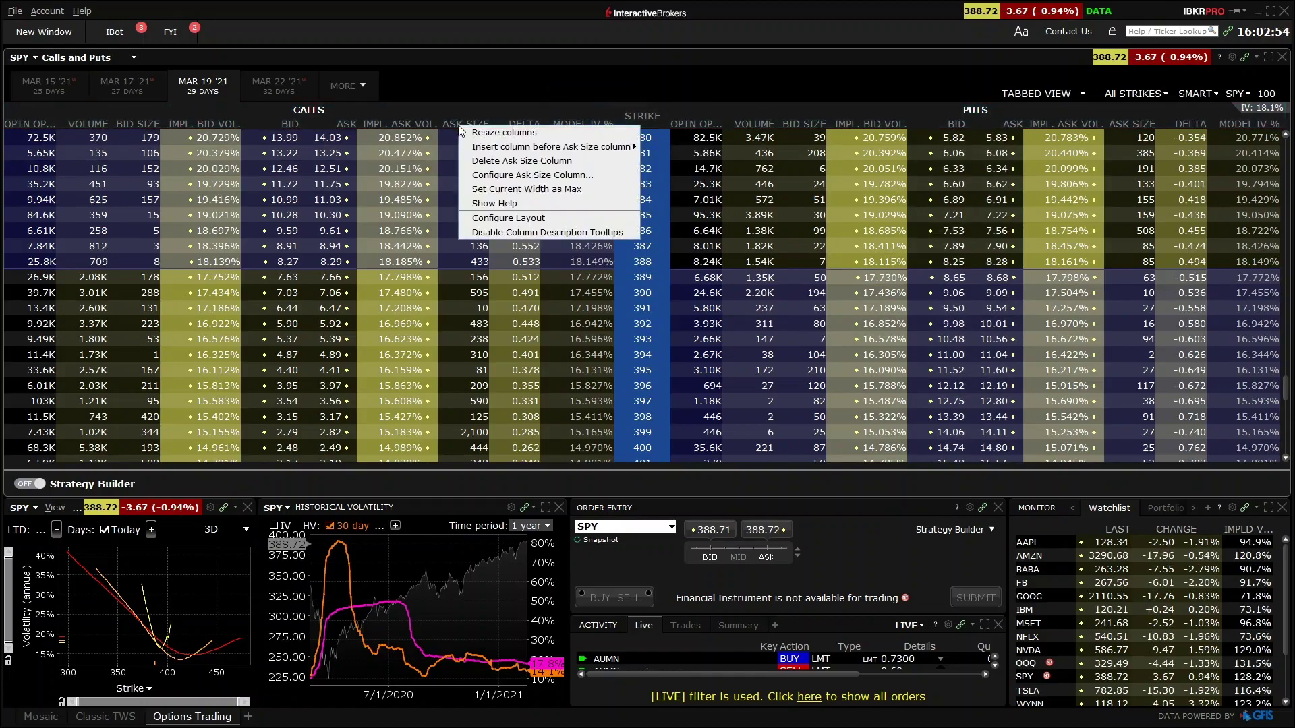
mouse_move(489, 149)
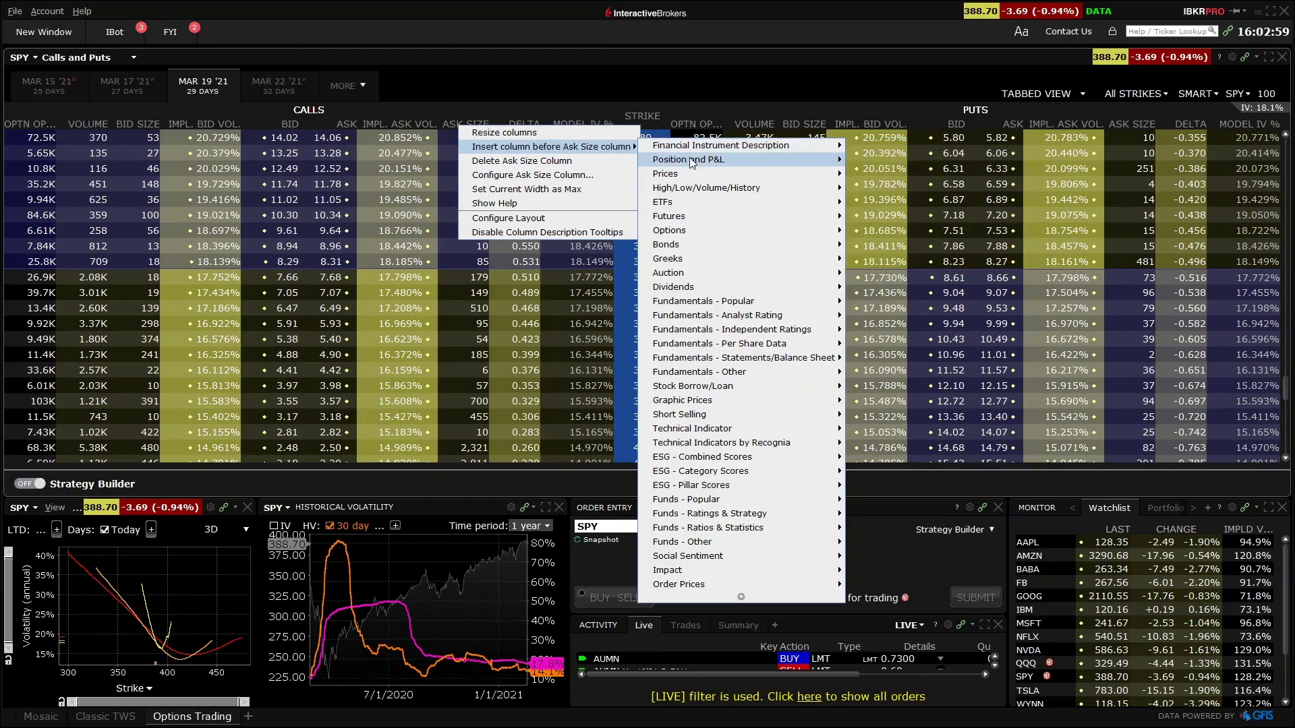
mouse_move(706, 232)
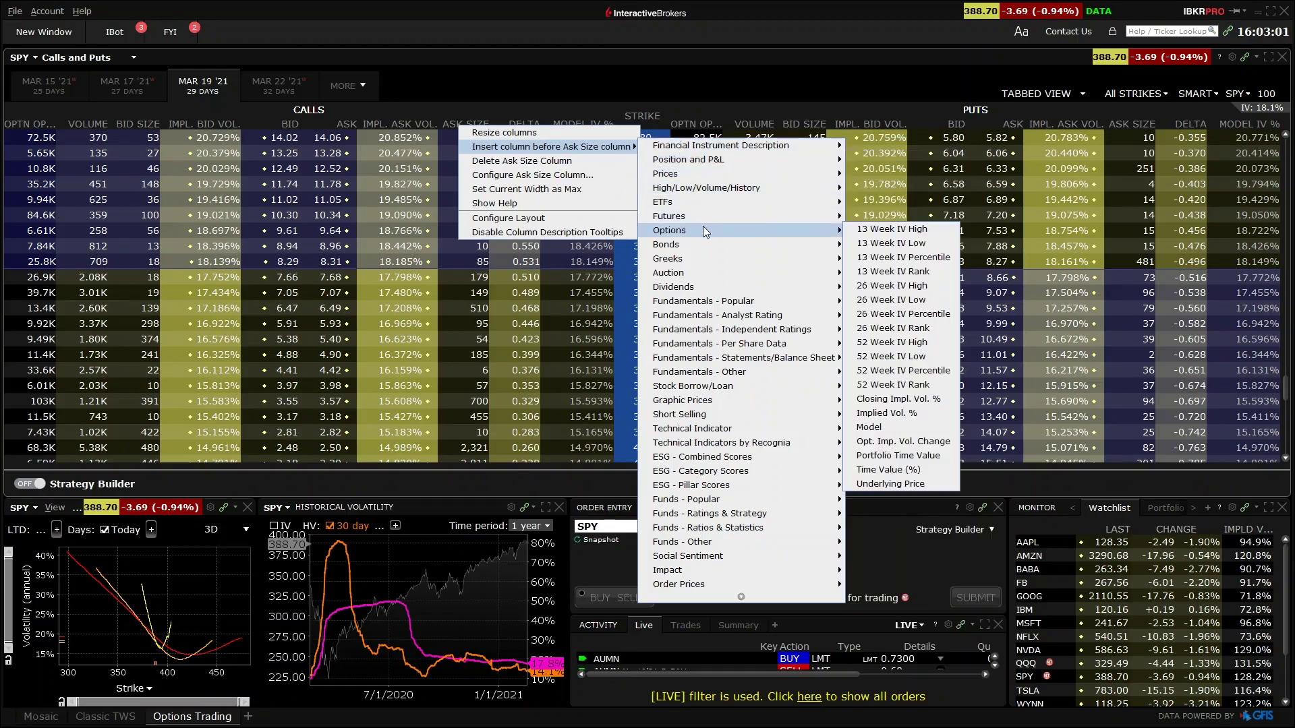
mouse_move(710, 260)
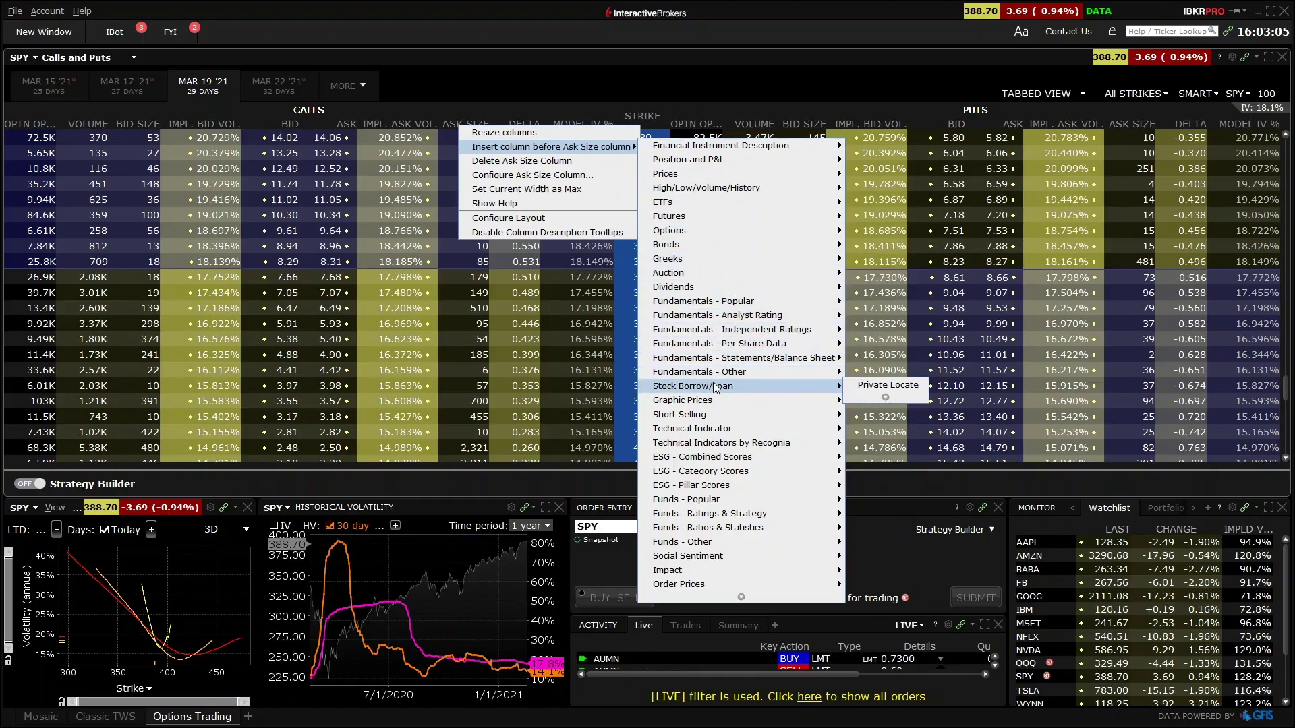
click(639, 87)
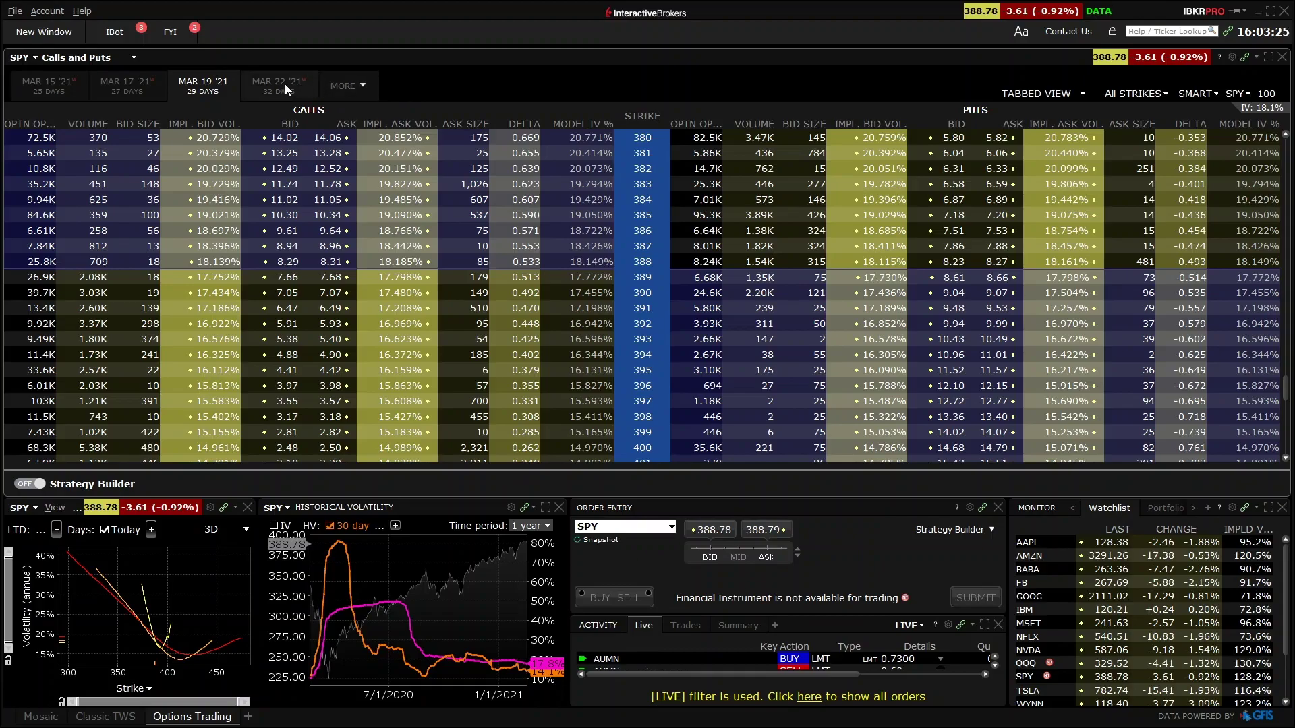
click(285, 84)
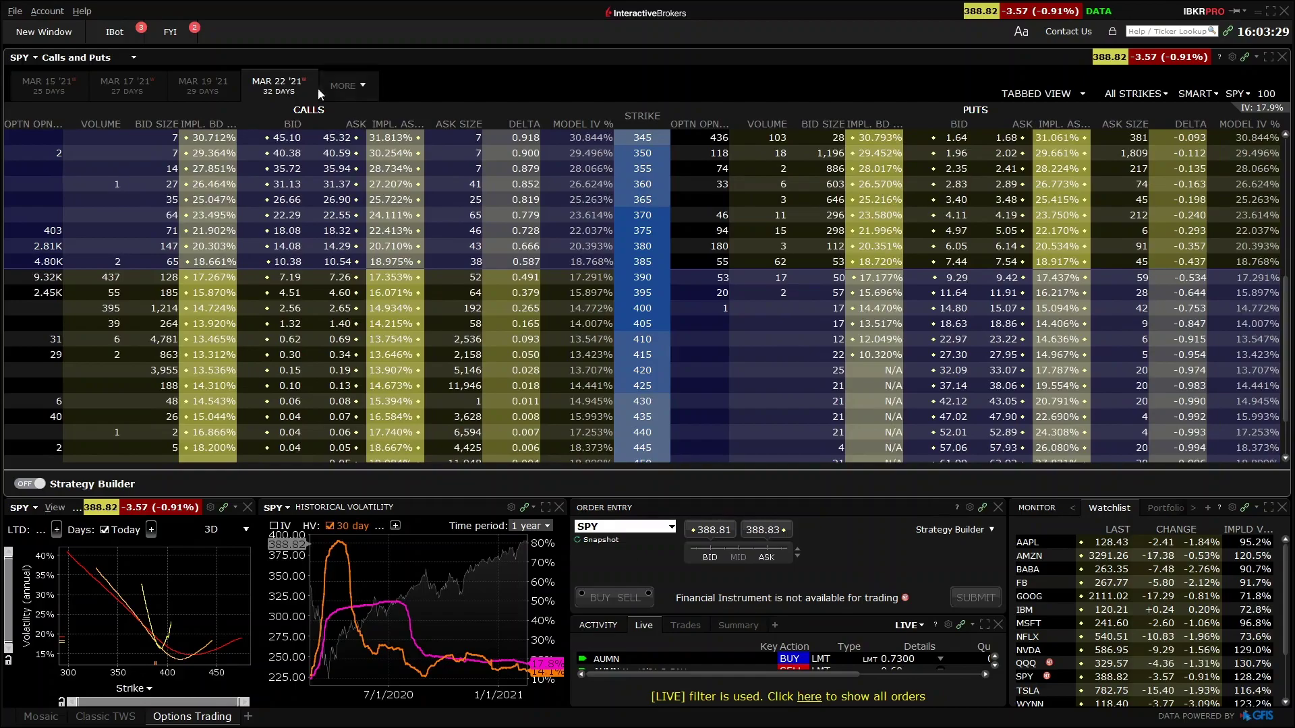
click(346, 88)
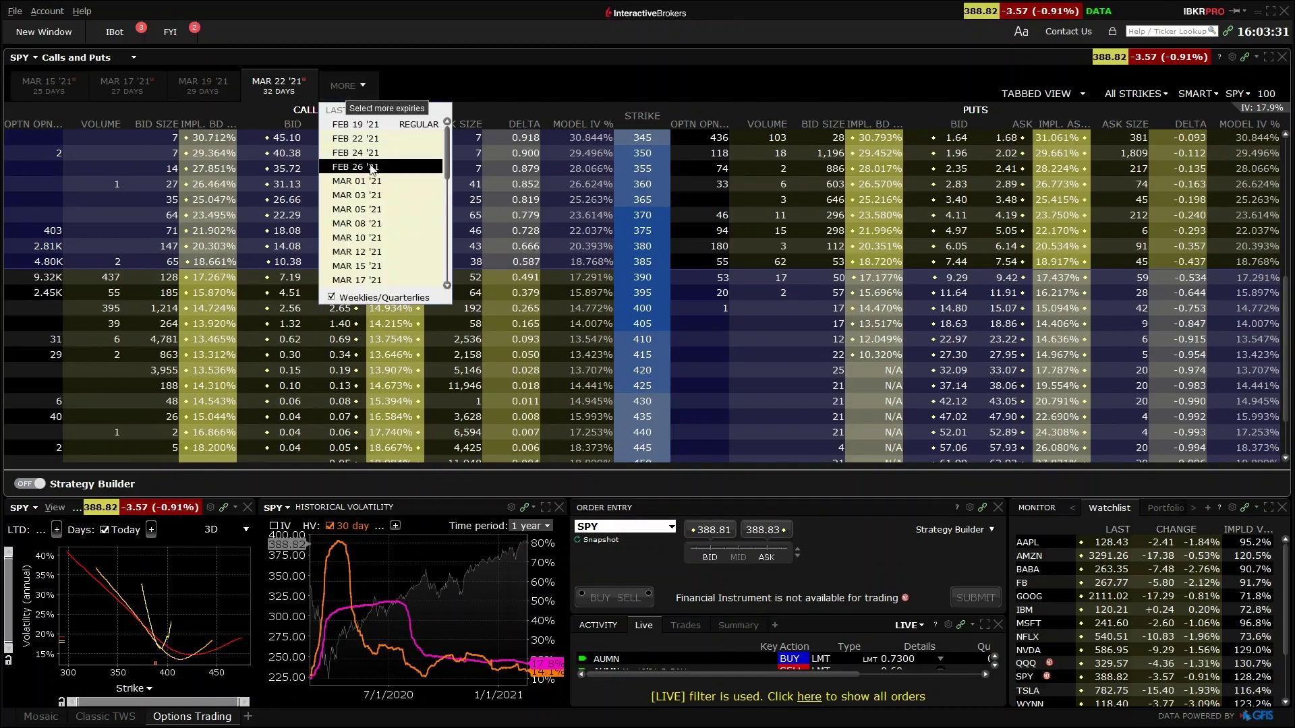
scroll(385, 259, down, 2)
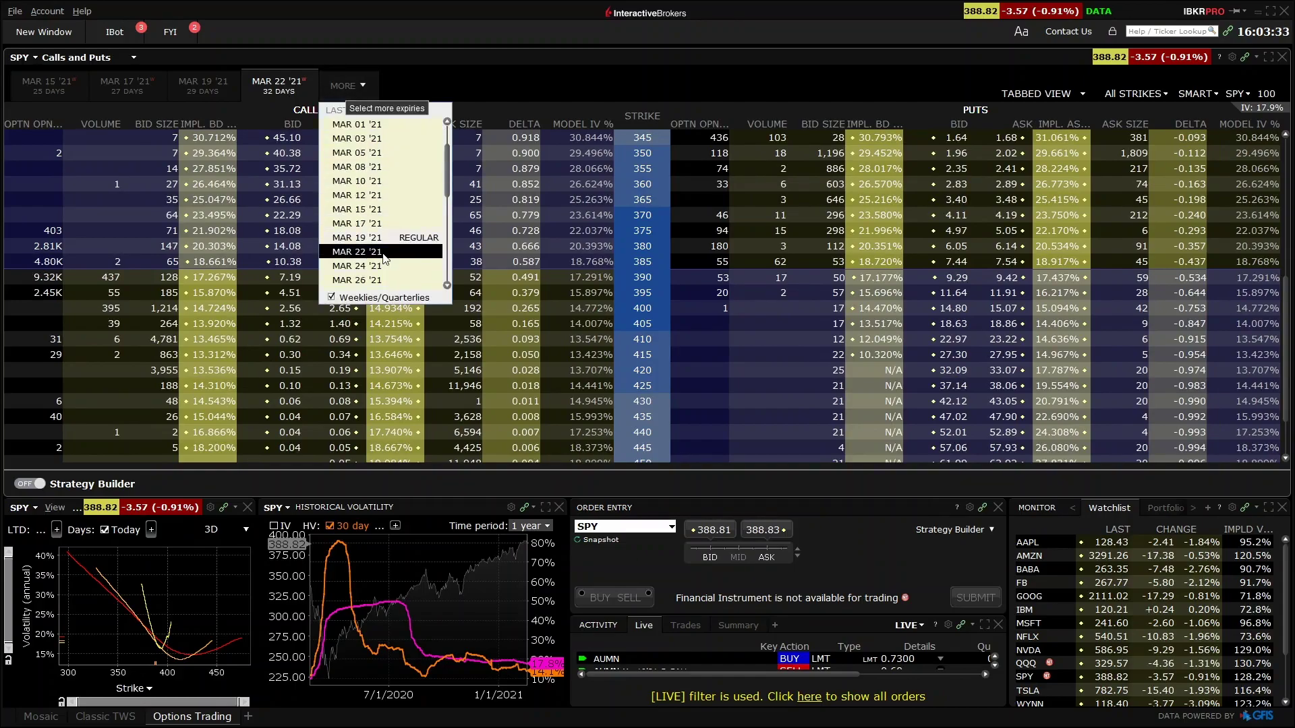
click(386, 239)
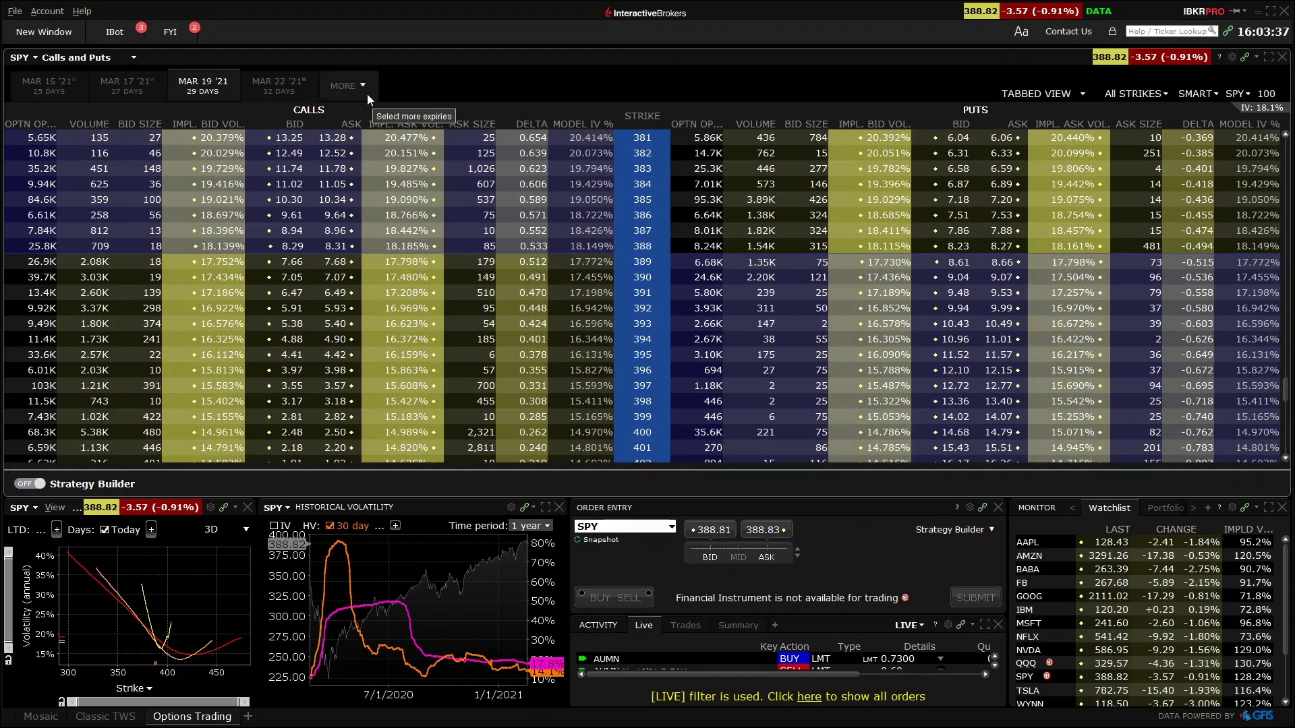
click(354, 88)
scroll(382, 183, down, 2)
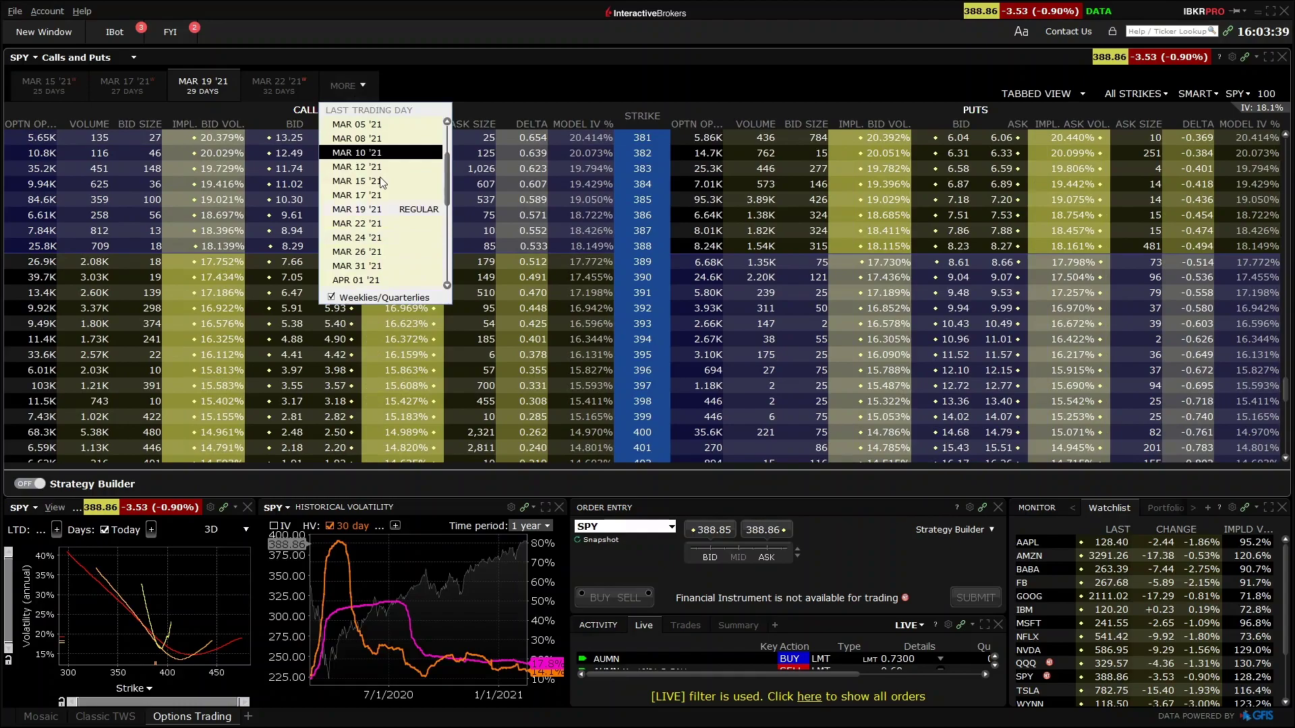
scroll(382, 182, down, 3)
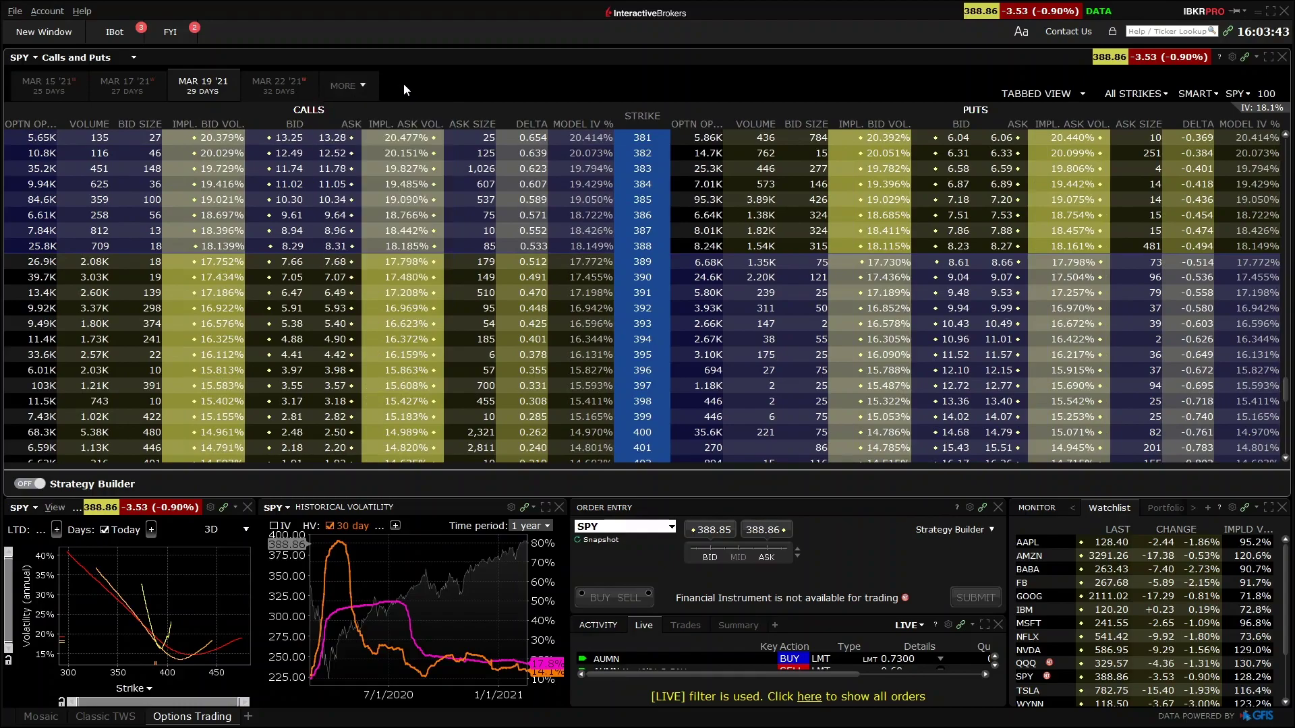
scroll(649, 282, up, 1)
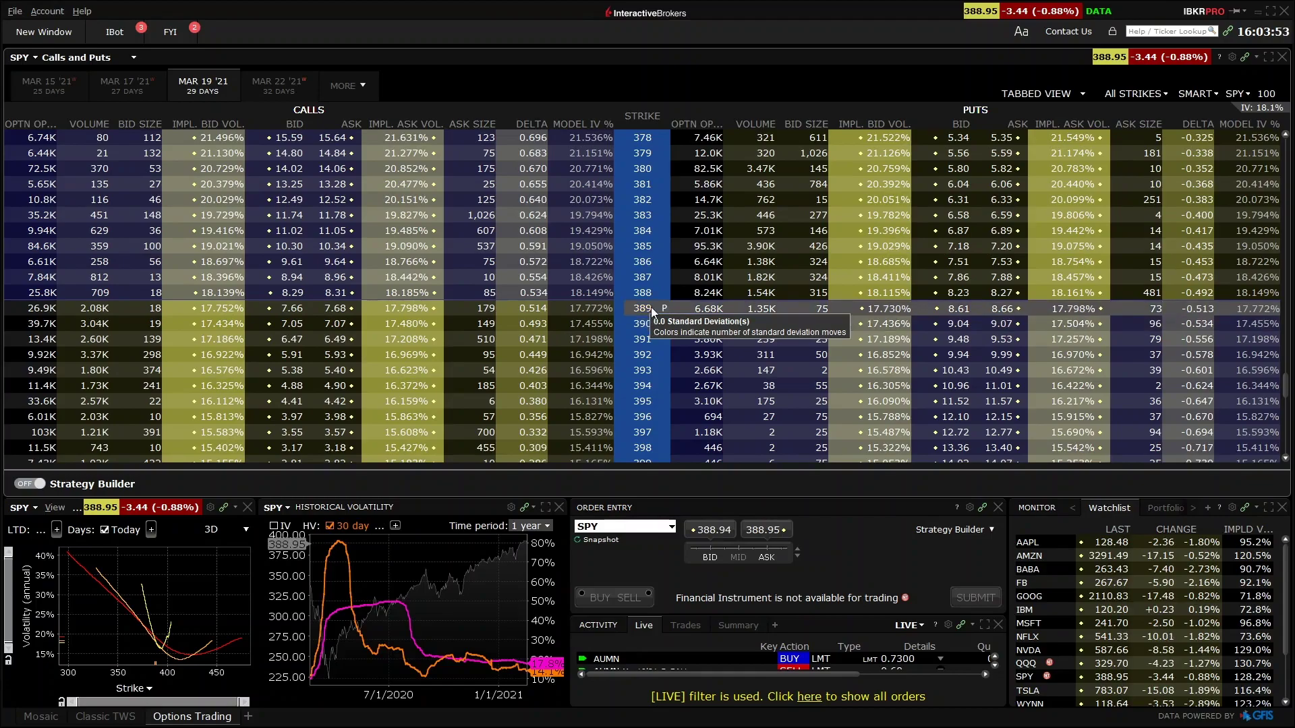
click(1171, 30)
text(spy)
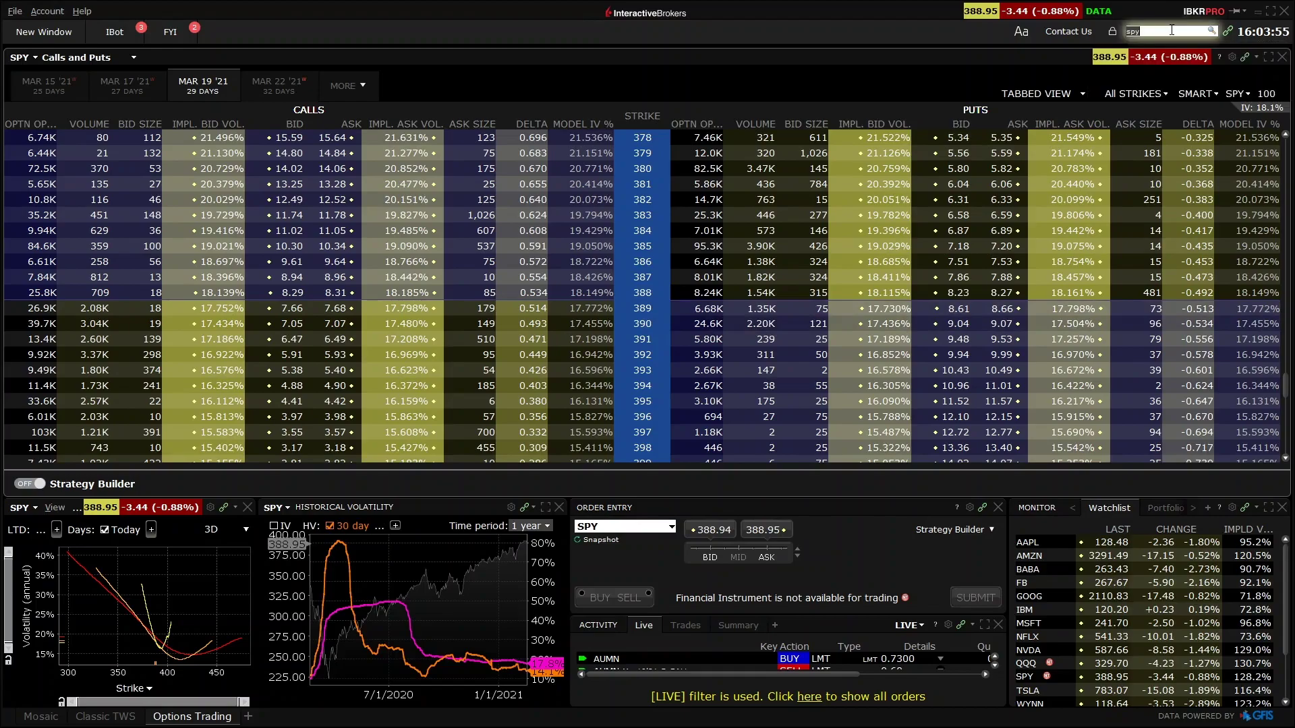
key(Return)
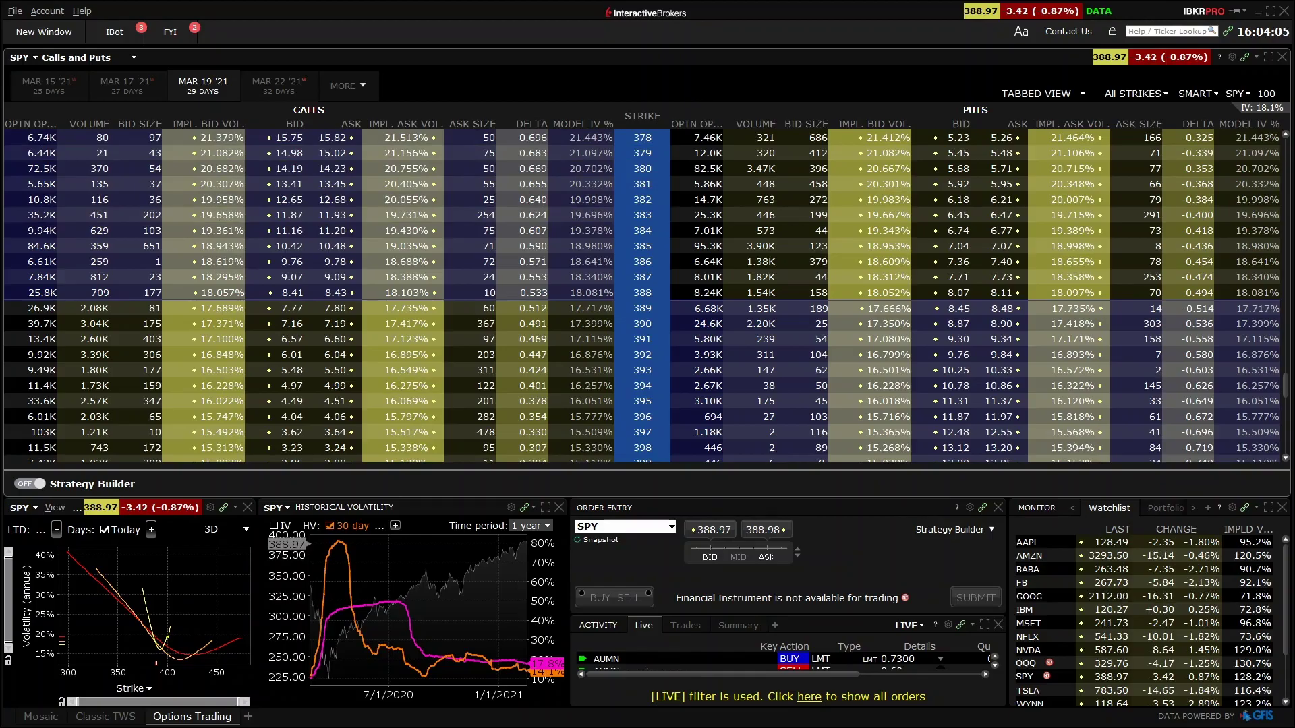
Switch to Deribit's BTC options page and collapse the BTC-5MAR21 expiry
key(alt+Tab)
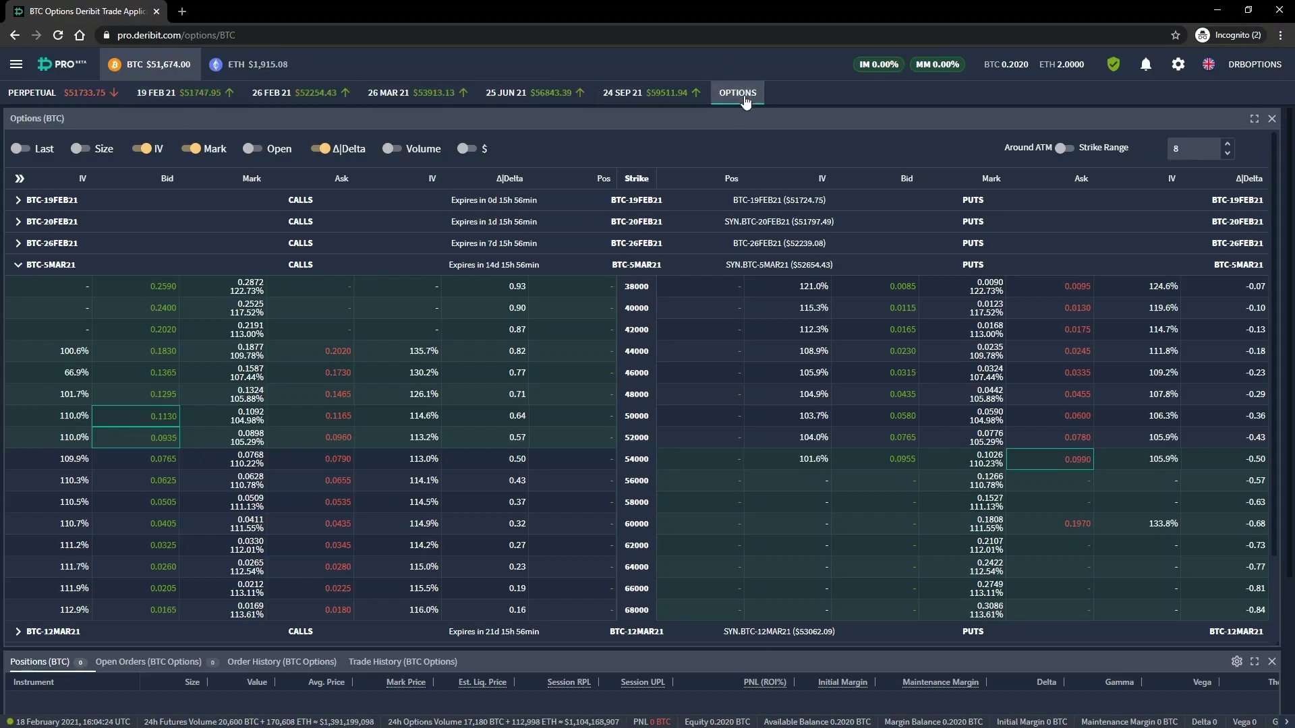
click(18, 265)
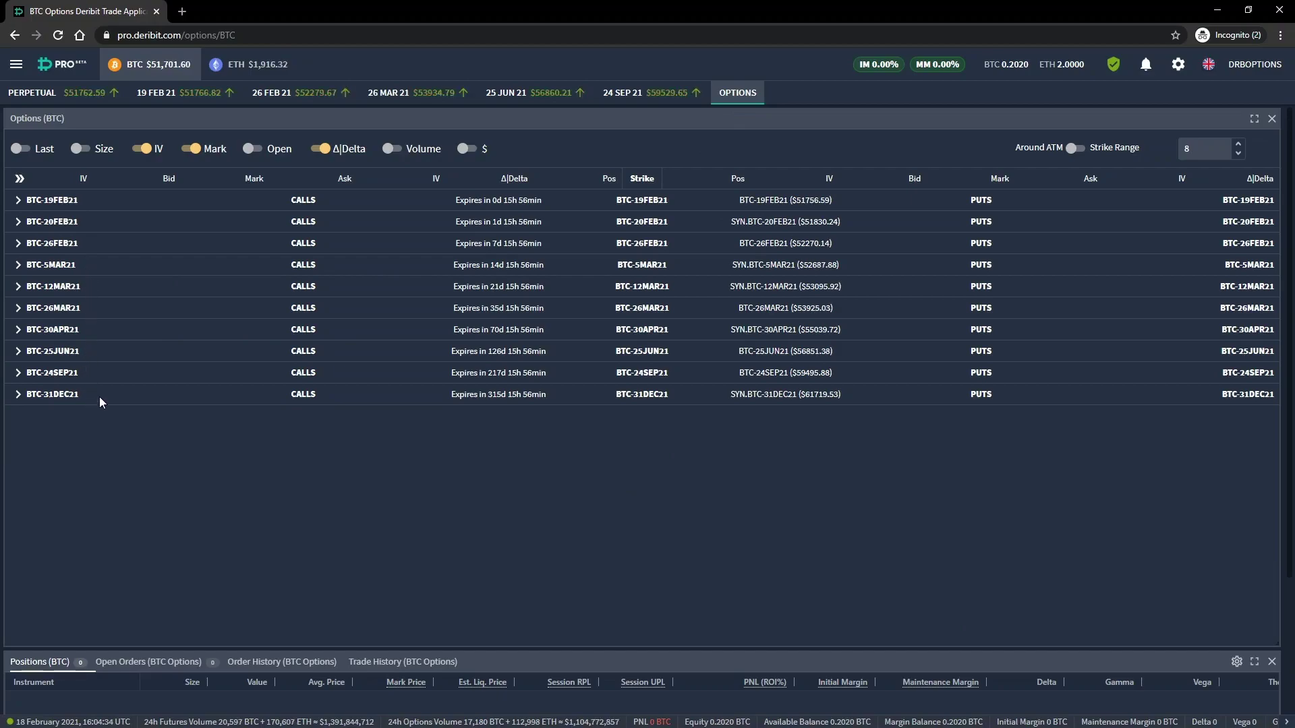
Expand BTC-26MAR21 and scroll through its strikes from 24000 to 100000
click(18, 308)
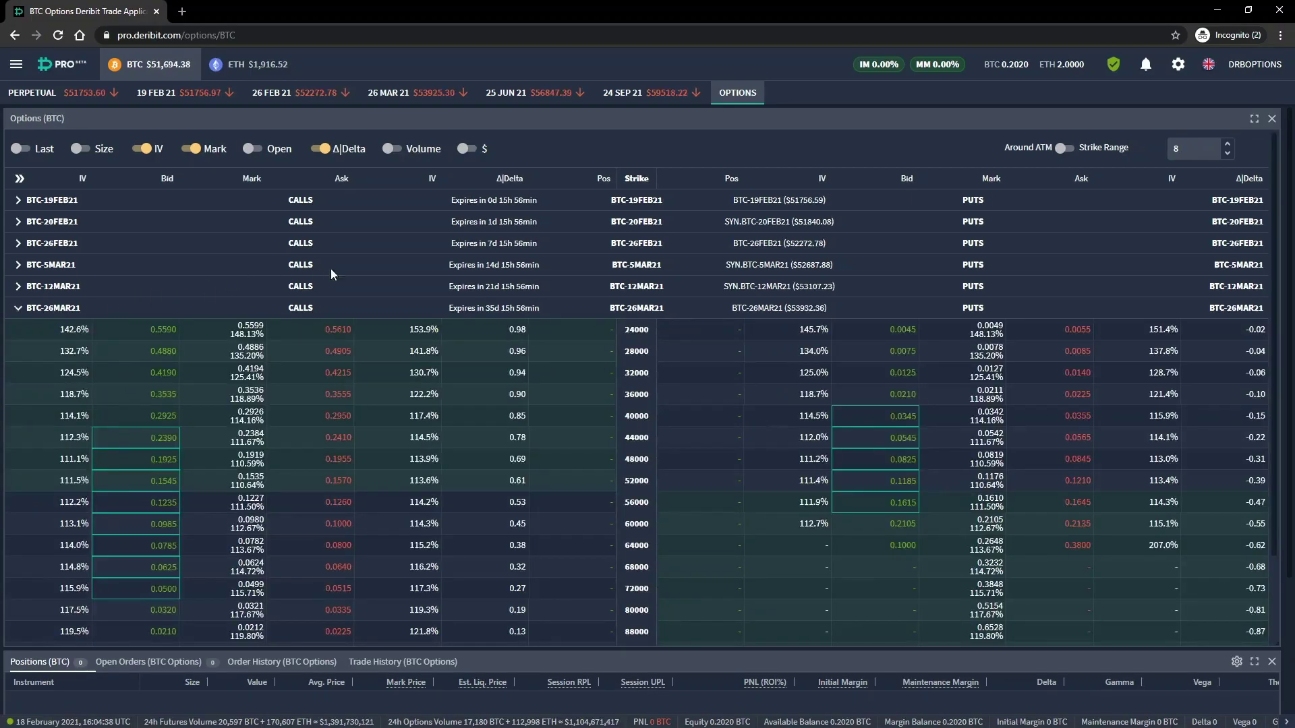
scroll(614, 297, down, 1)
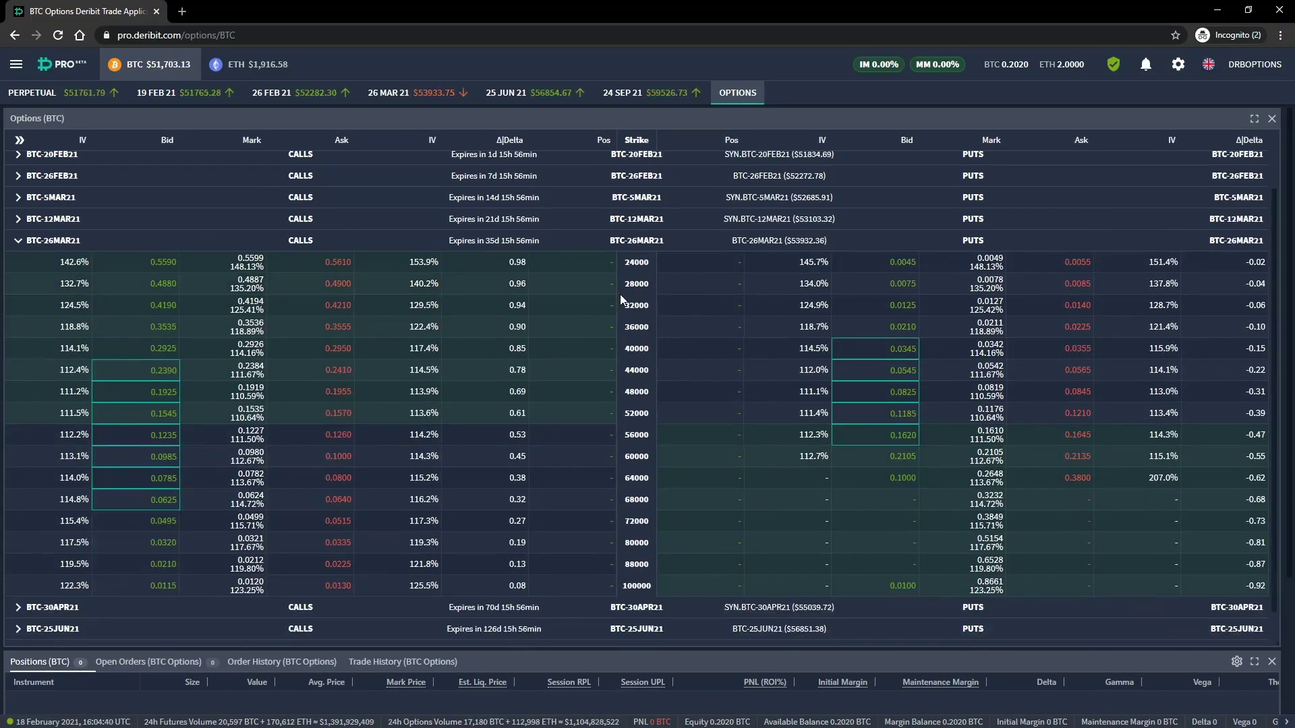
scroll(619, 294, up, 1)
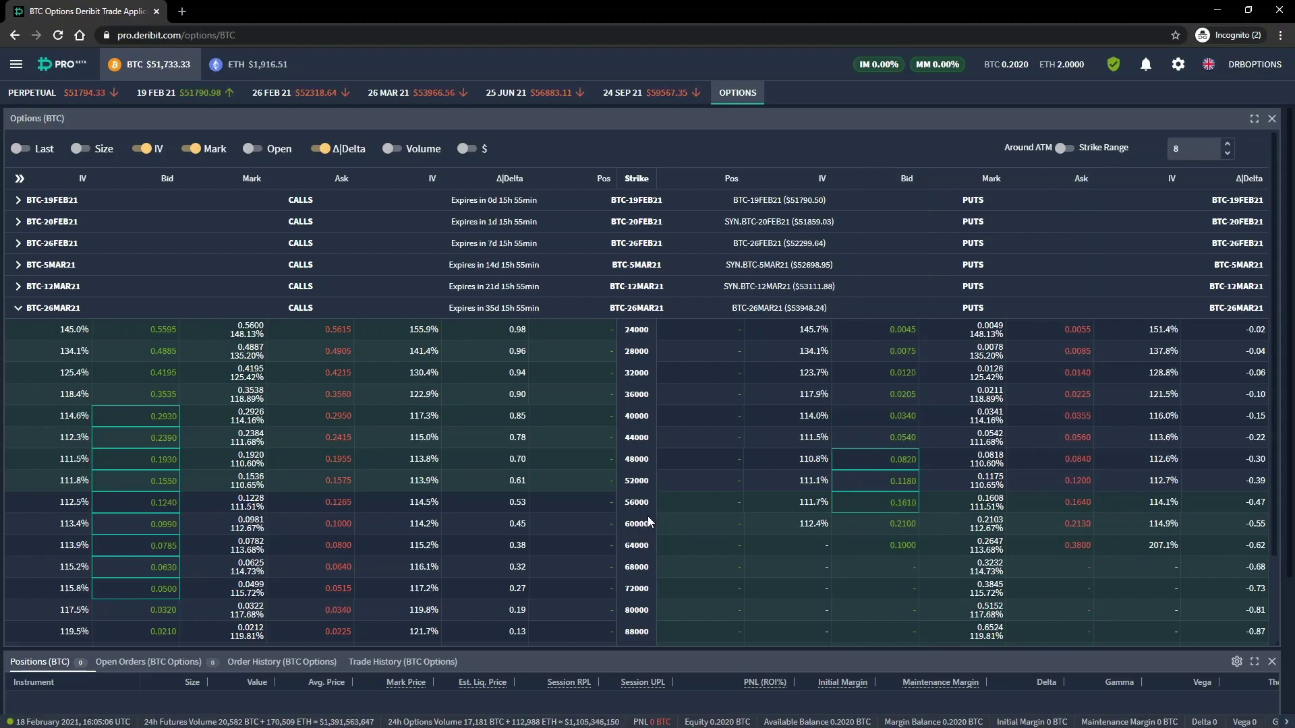
scroll(648, 516, down, 3)
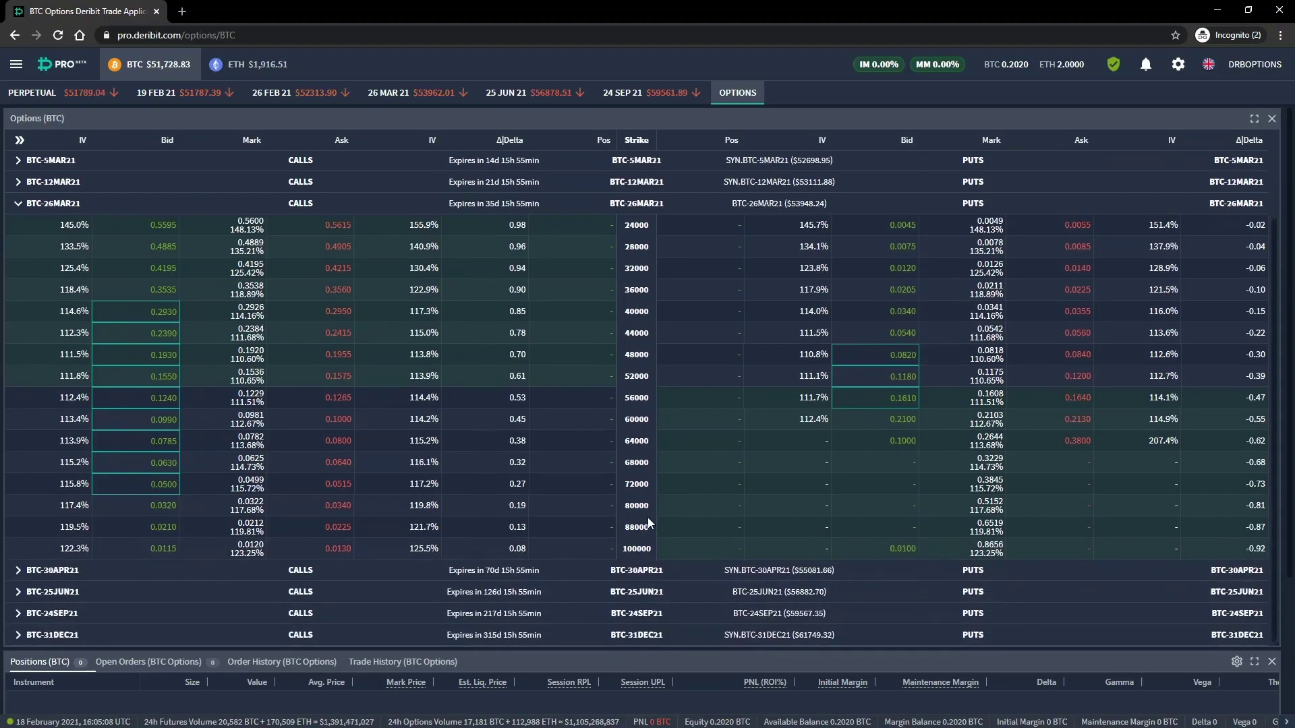
scroll(646, 521, up, 3)
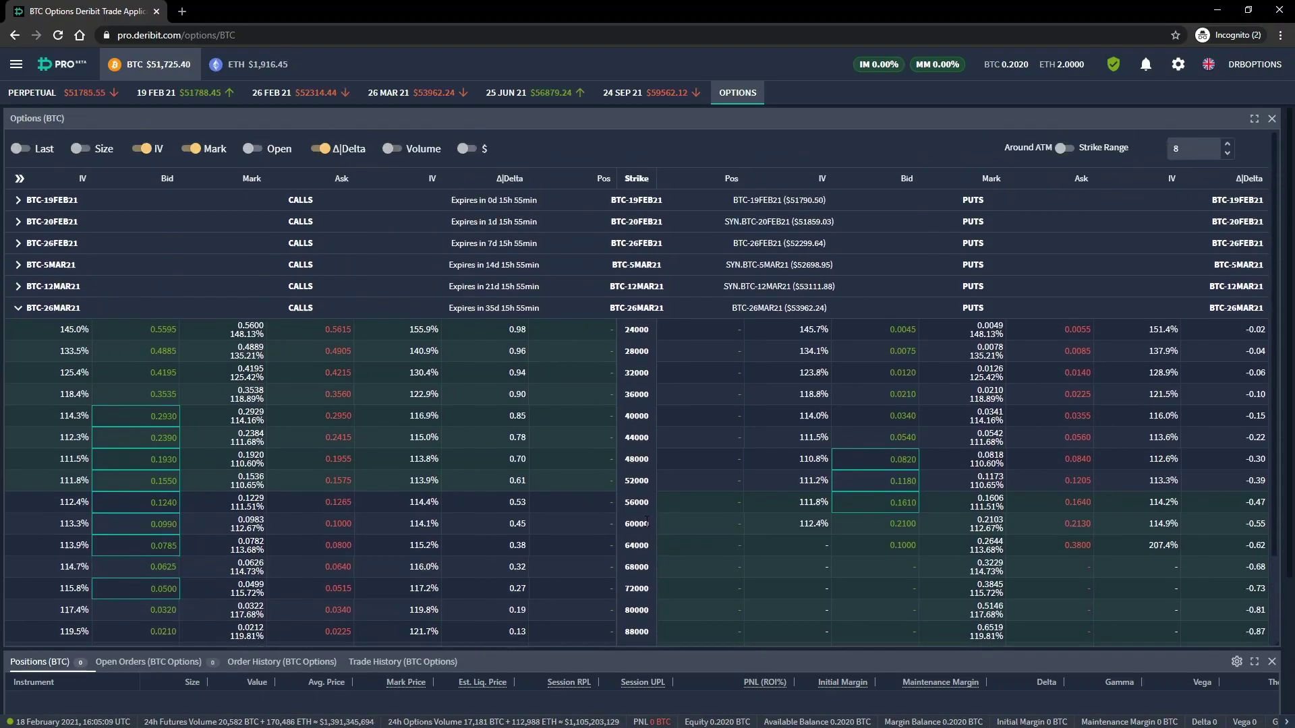
Collapse BTC-26MAR21, briefly expand BTC-5MAR21, then expand BTC-26FEB21 (strikes 38000–88000)
click(17, 308)
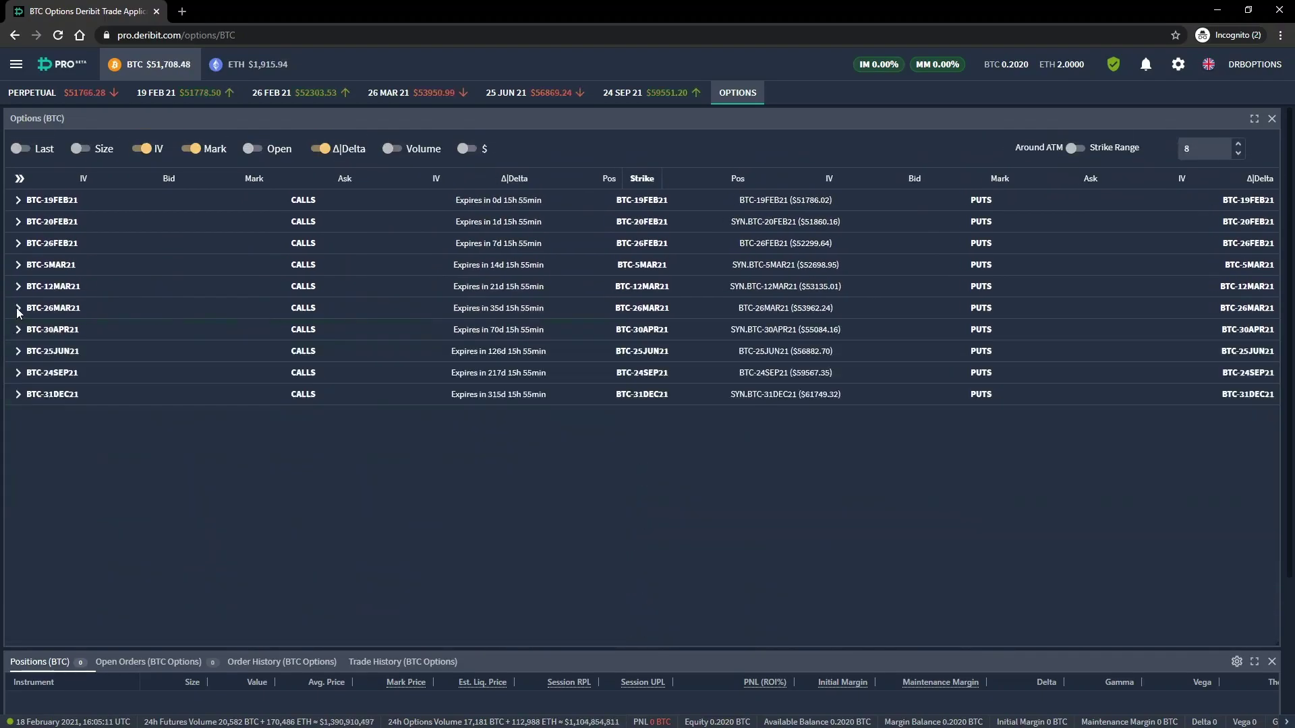
click(18, 265)
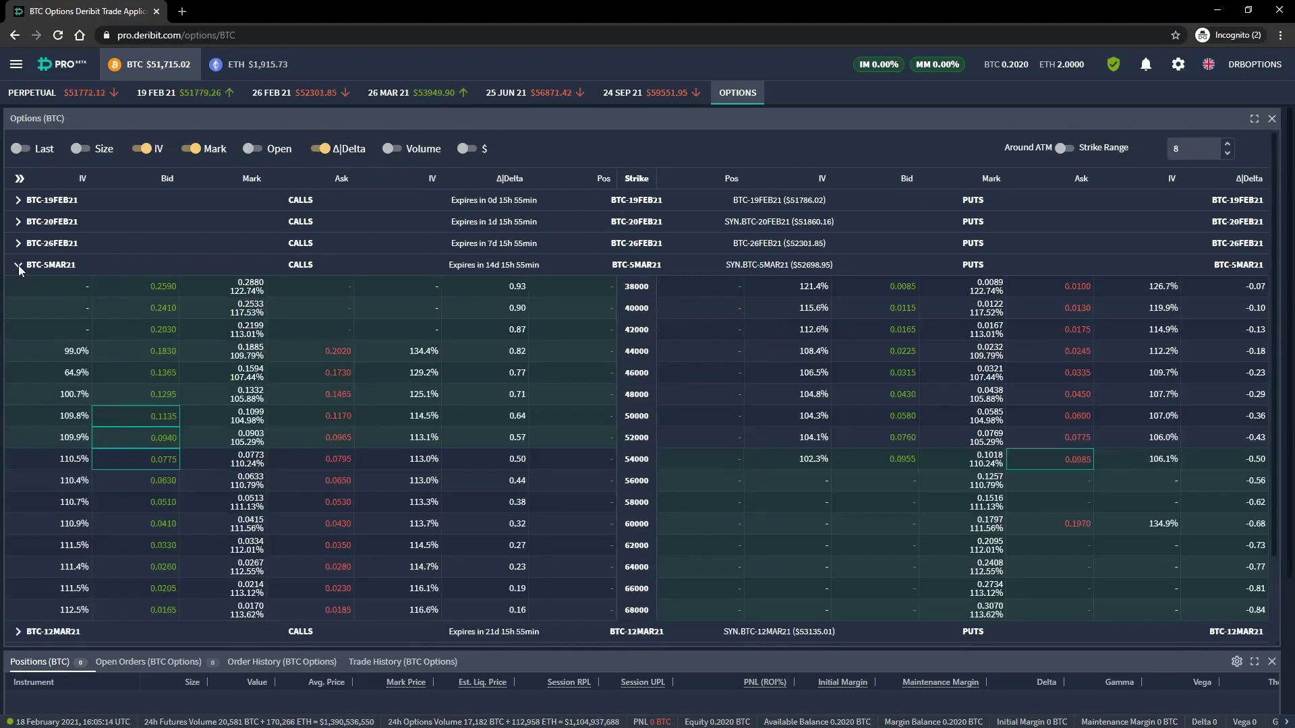
click(16, 265)
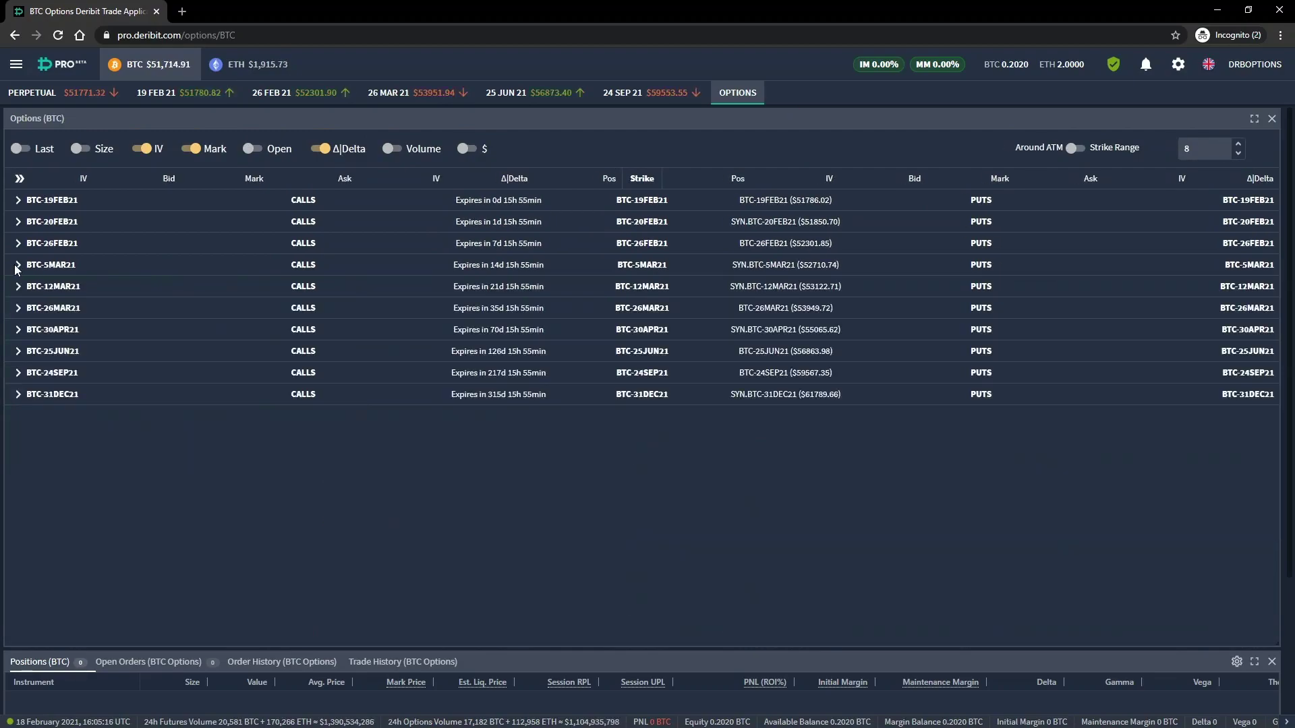
click(19, 245)
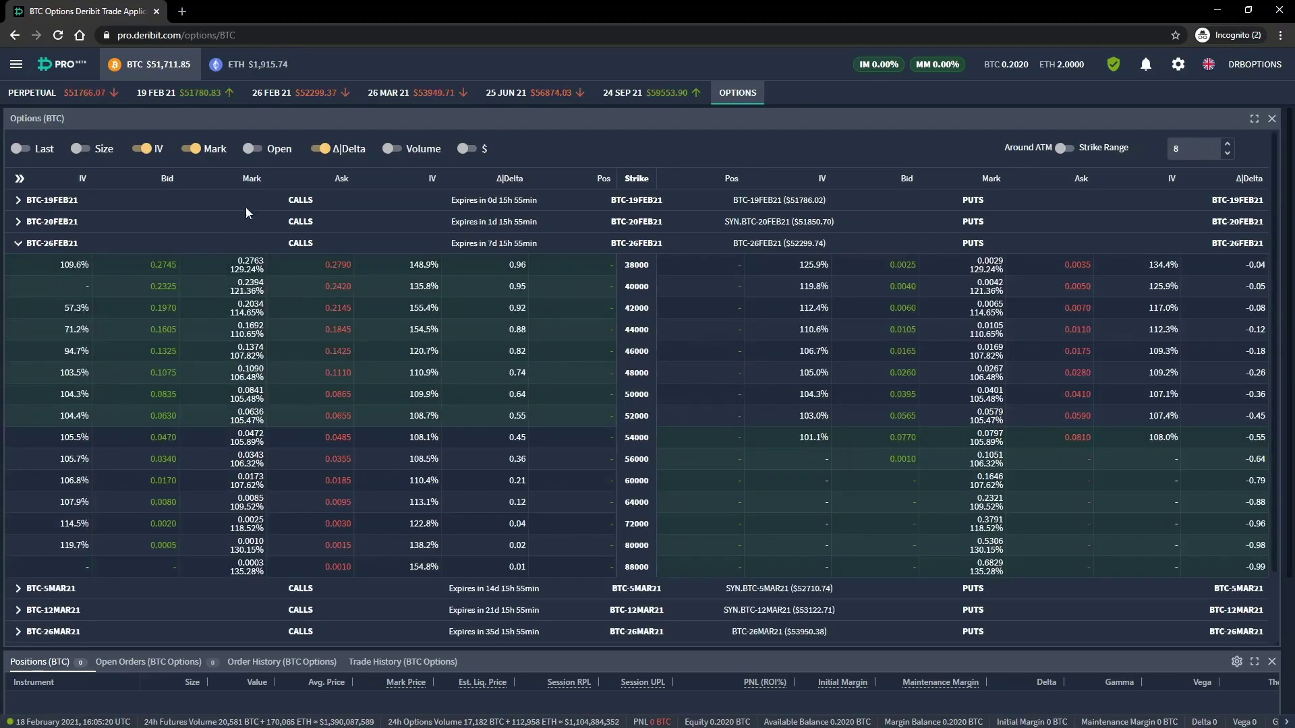
Add the Volume and Open interest columns to the BTC-26FEB21 chain, keeping Mark shown
click(196, 149)
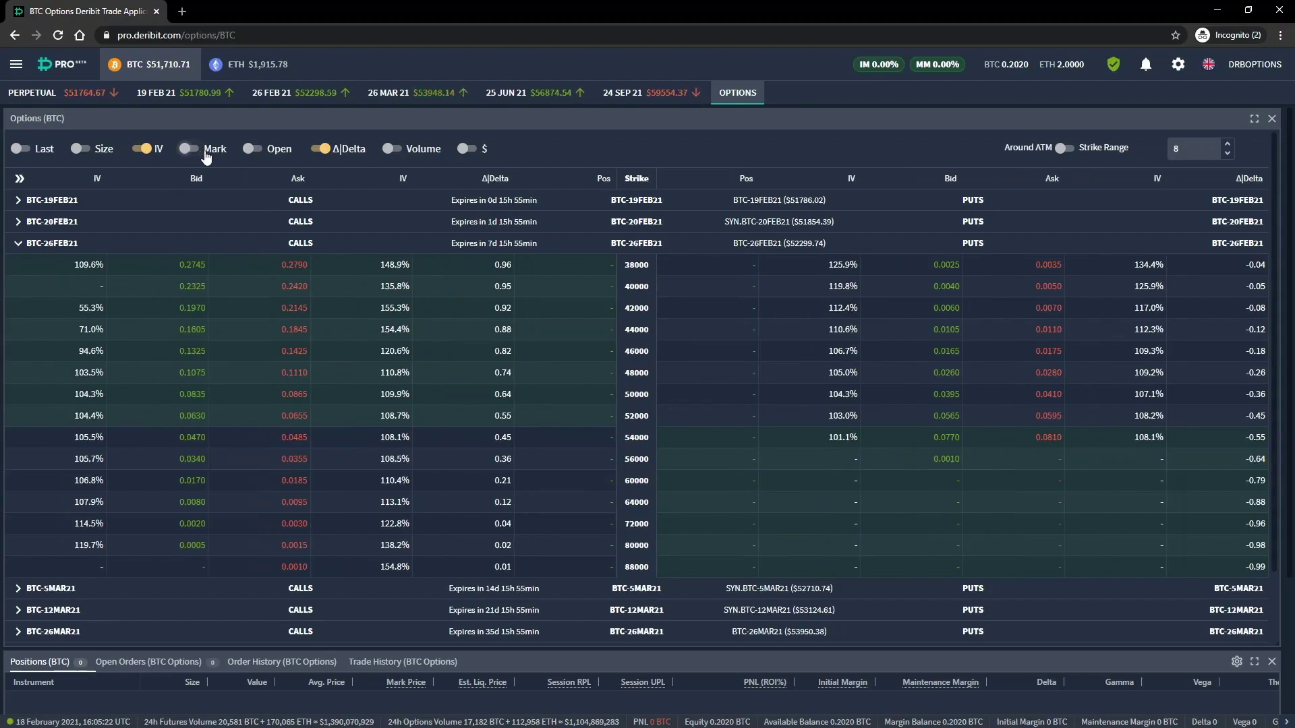
click(267, 151)
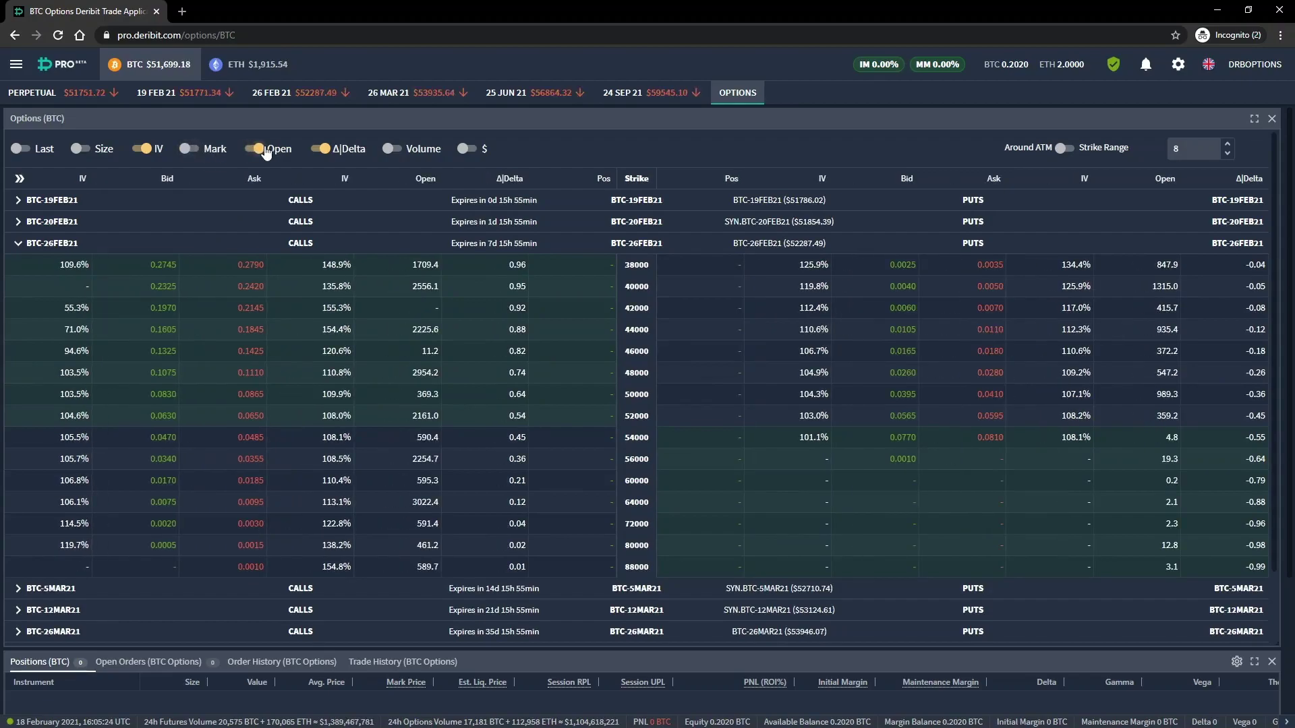
click(267, 151)
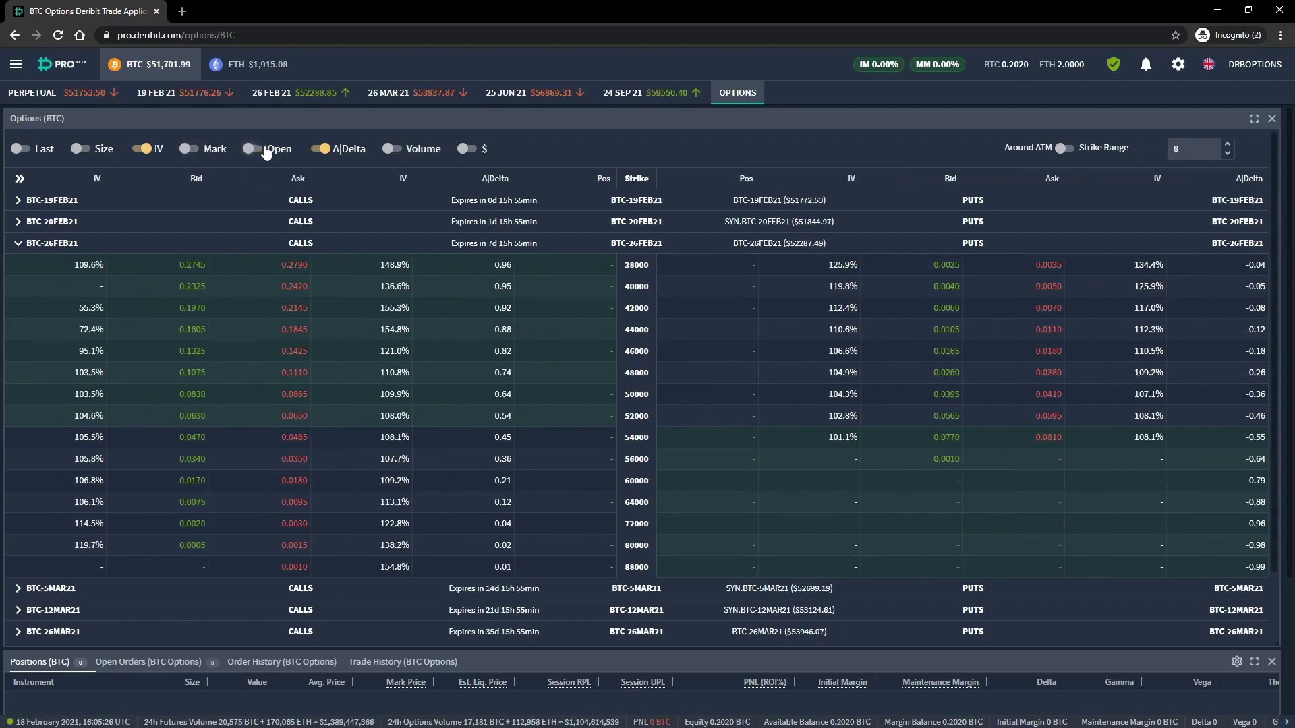
click(393, 149)
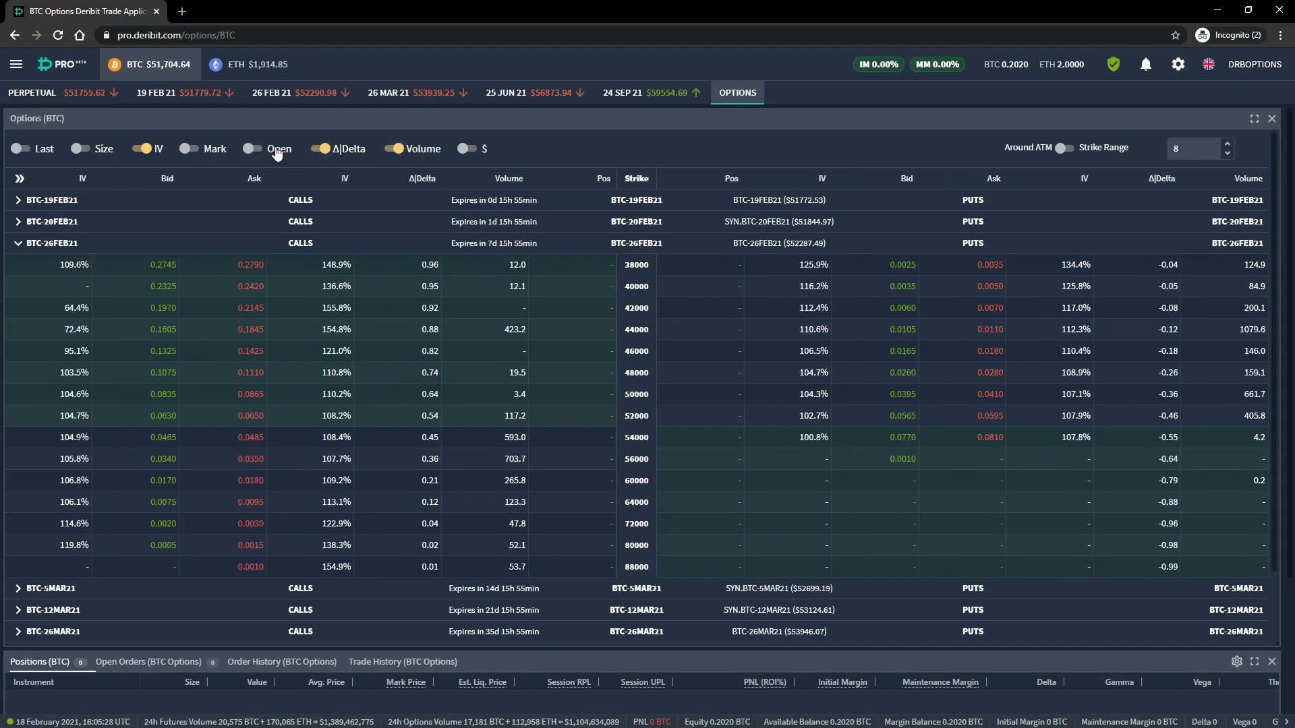
click(263, 150)
click(196, 149)
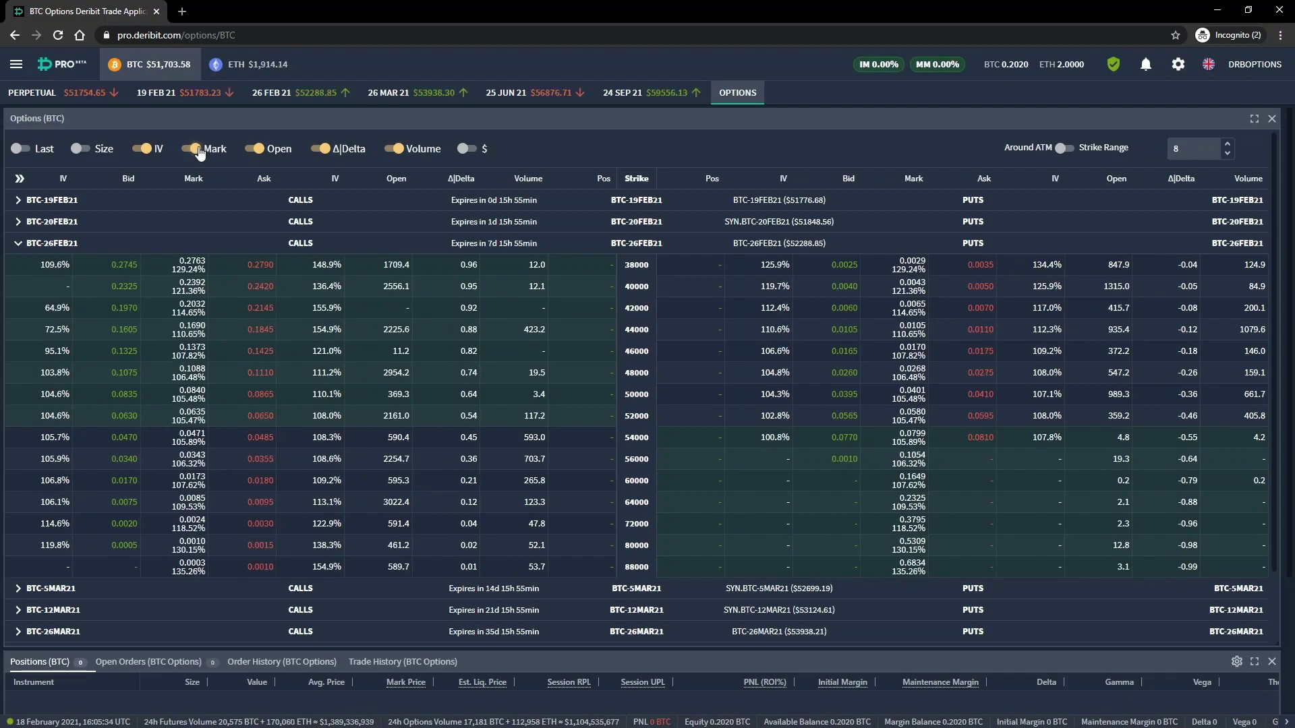
Remove the Volume columns and check the Greeks tooltip on a Delta cell
click(395, 150)
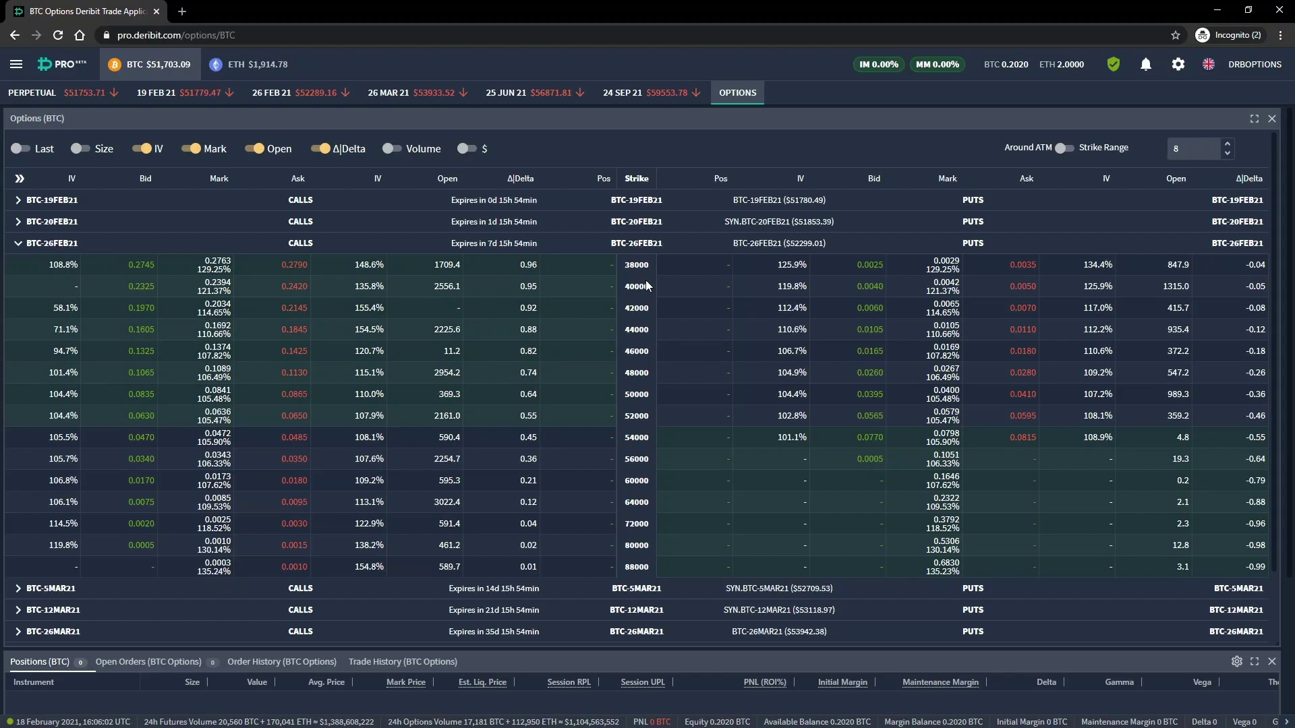
mouse_move(526, 314)
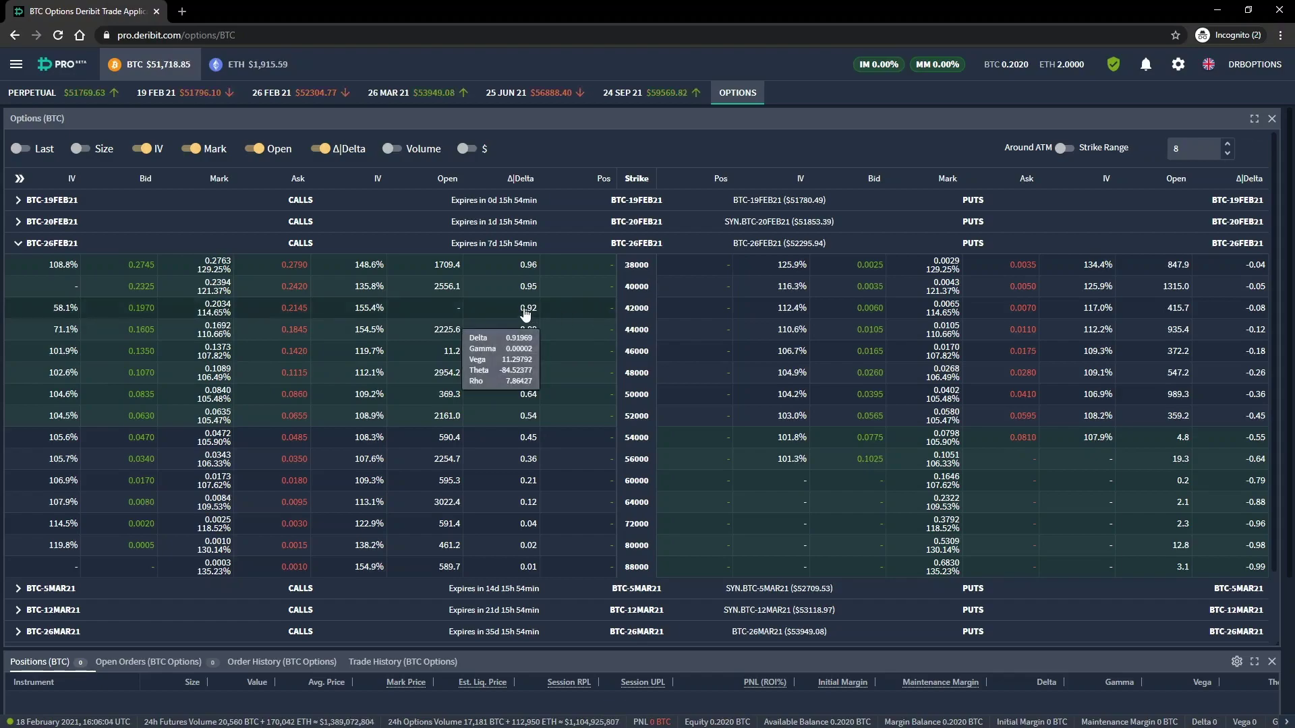